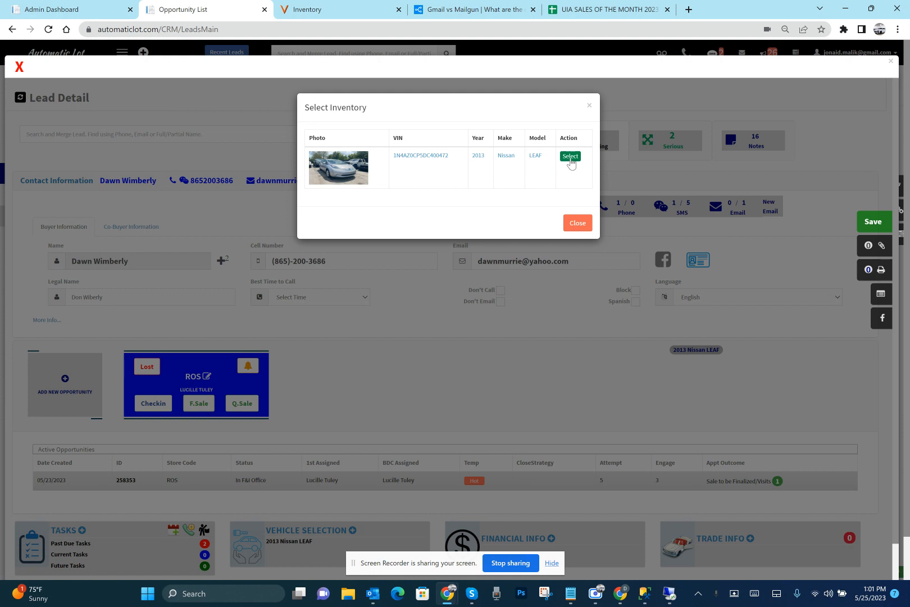
- Select the 2013 Nissan LEAF from inventory for the customer's sale
{"action": "left_click", "coordinate": [571, 159]}
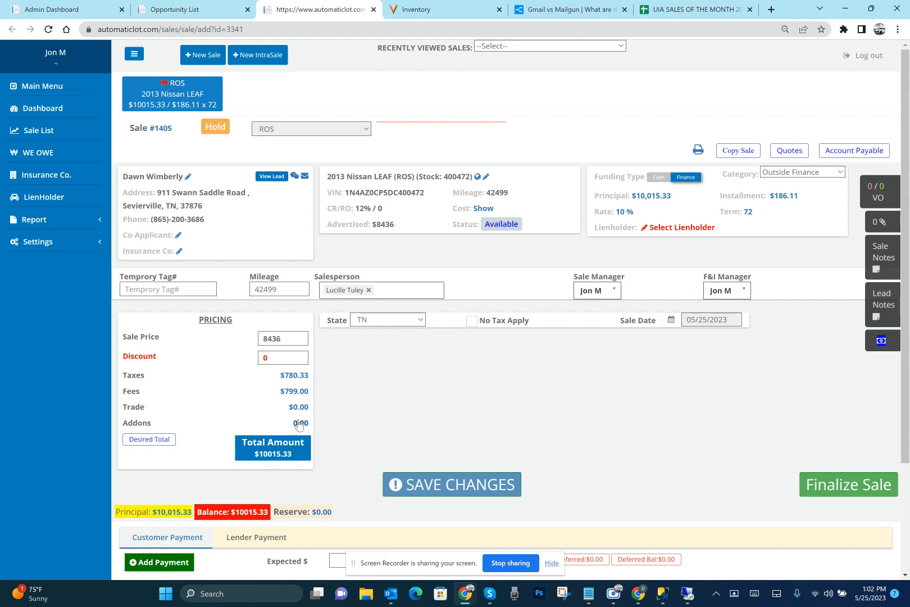
- Review the customer's information on the sale, including the driver's licence state options, and leave it unchanged
{"action": "left_click", "coordinate": [188, 179]}
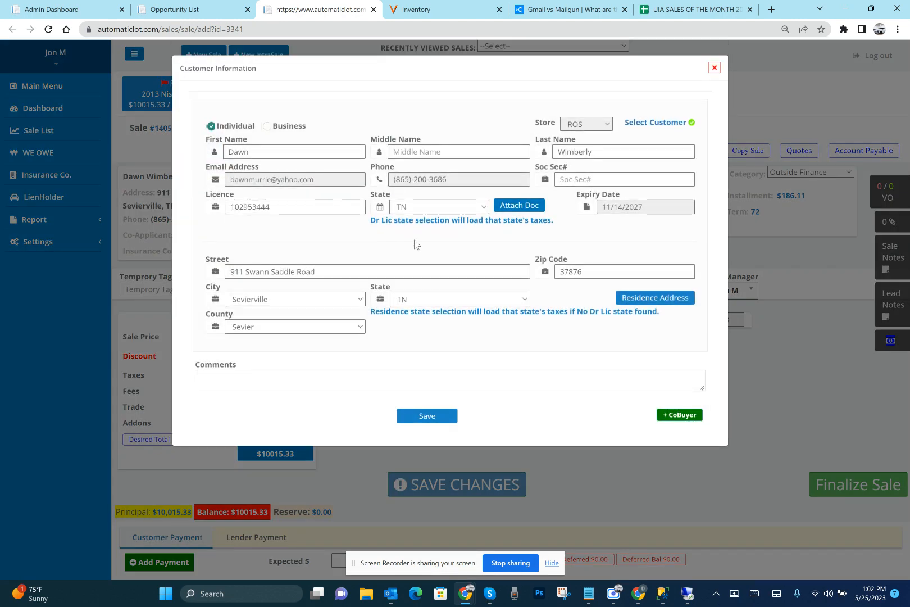
{"action": "left_click", "coordinate": [458, 209]}
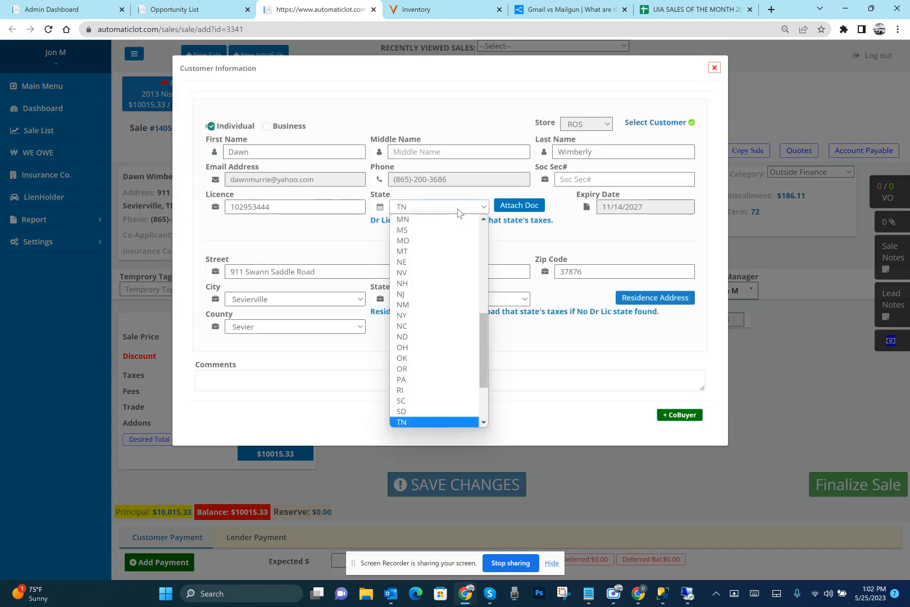
{"action": "left_click", "coordinate": [458, 213]}
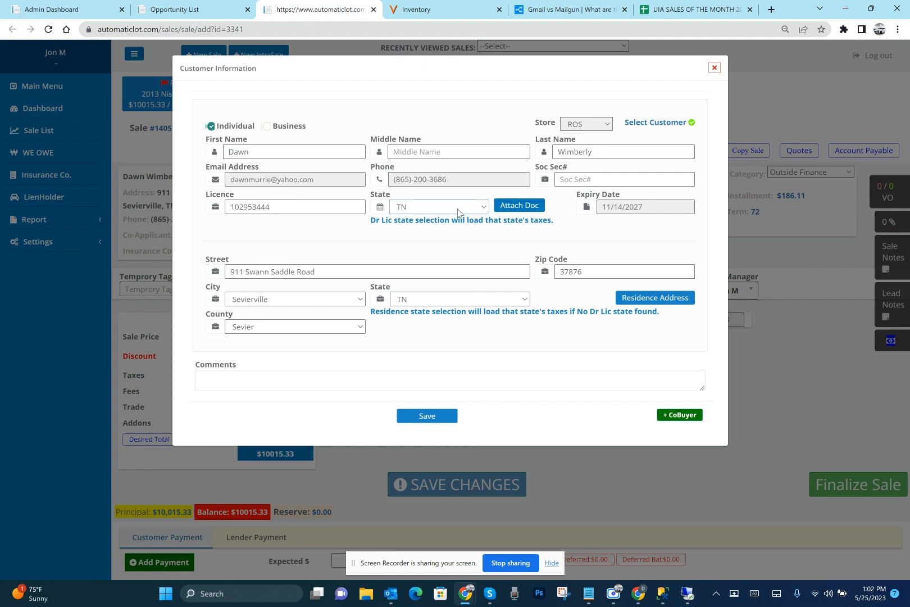
{"action": "left_click", "coordinate": [714, 68]}
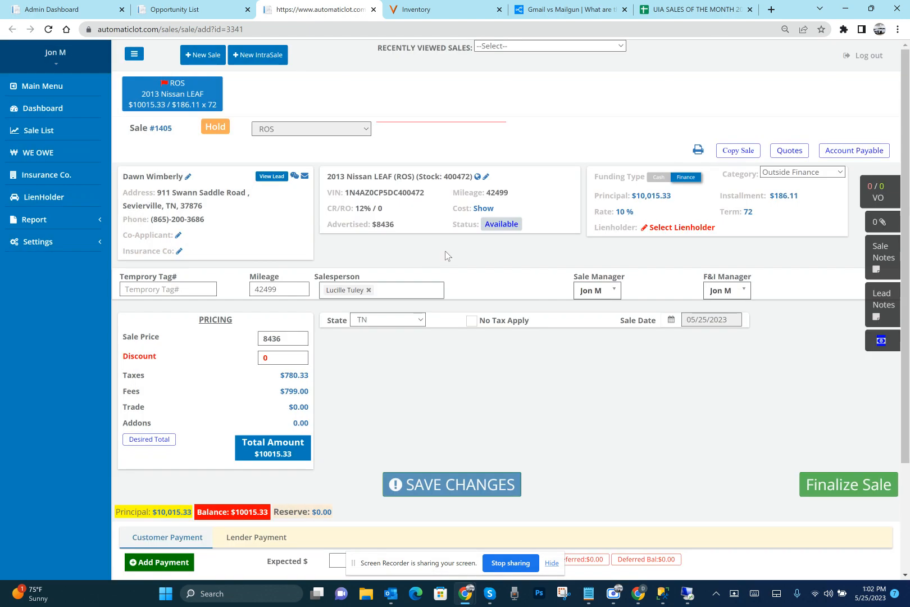
- Add a blank tax line to the sale's taxes and try excluding and reapplying the Tennessee TN tax
{"action": "left_click", "coordinate": [292, 375]}
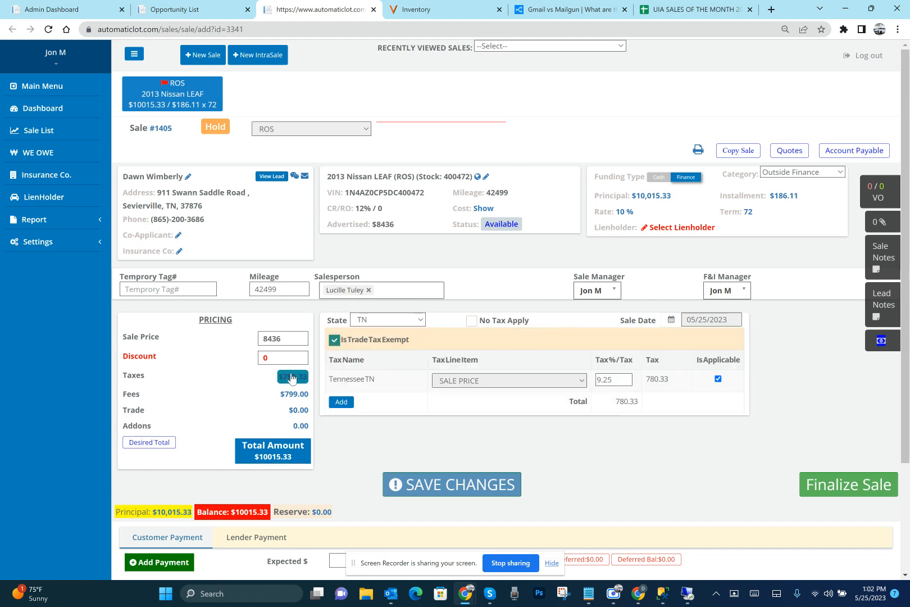
{"action": "double_click", "coordinate": [622, 382]}
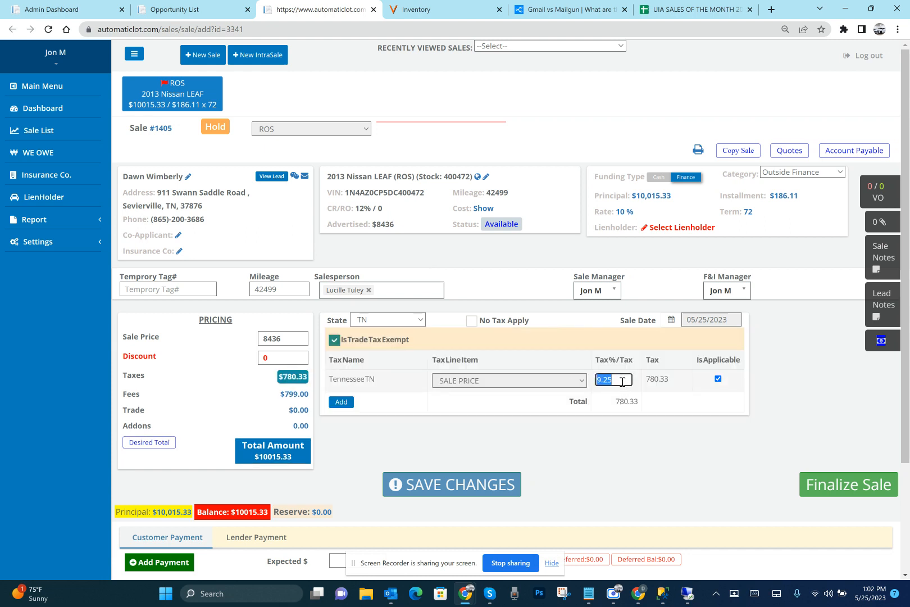
{"action": "left_click", "coordinate": [341, 402]}
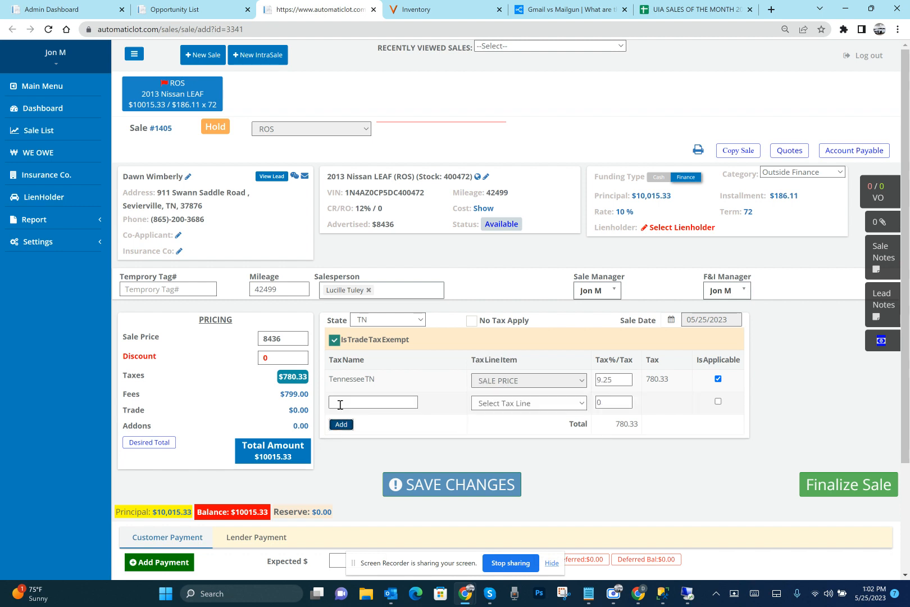
{"action": "left_click", "coordinate": [363, 402]}
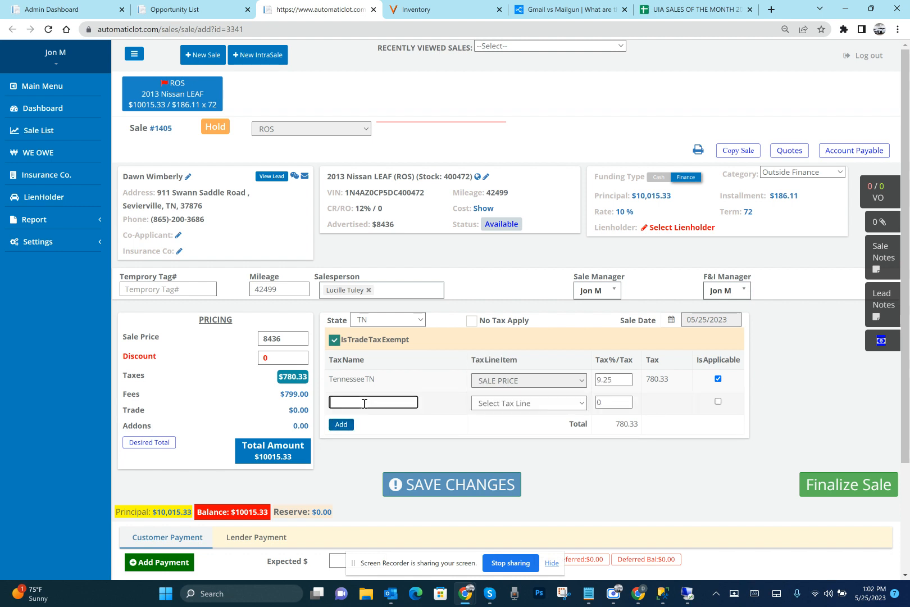
{"action": "left_click", "coordinate": [548, 404]}
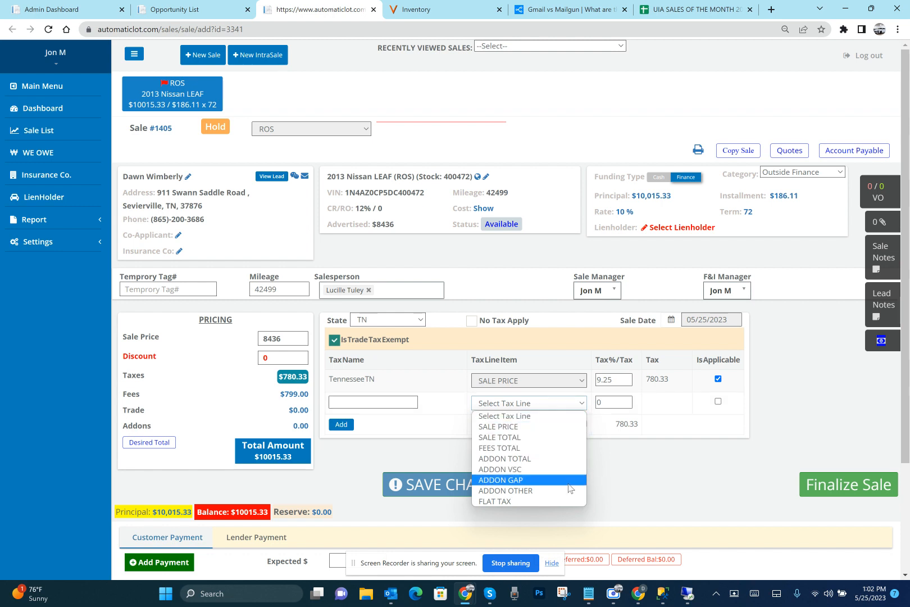
{"action": "left_click", "coordinate": [622, 477]}
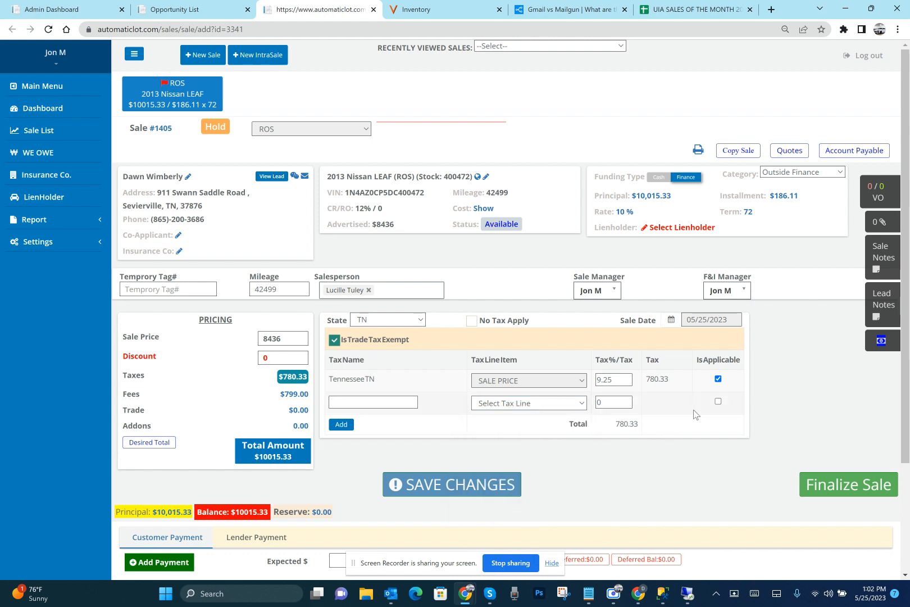
{"action": "left_click", "coordinate": [718, 379]}
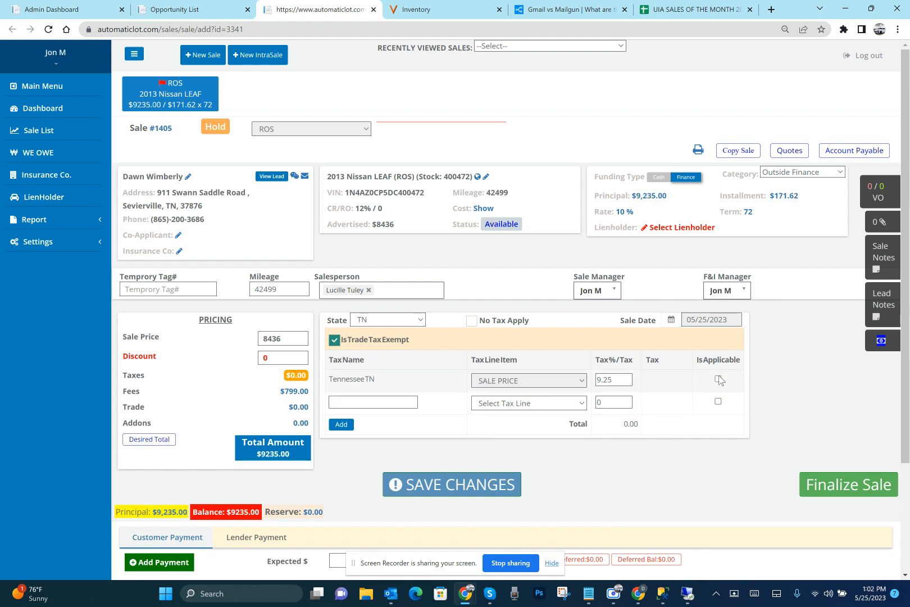
{"action": "left_click", "coordinate": [718, 379]}
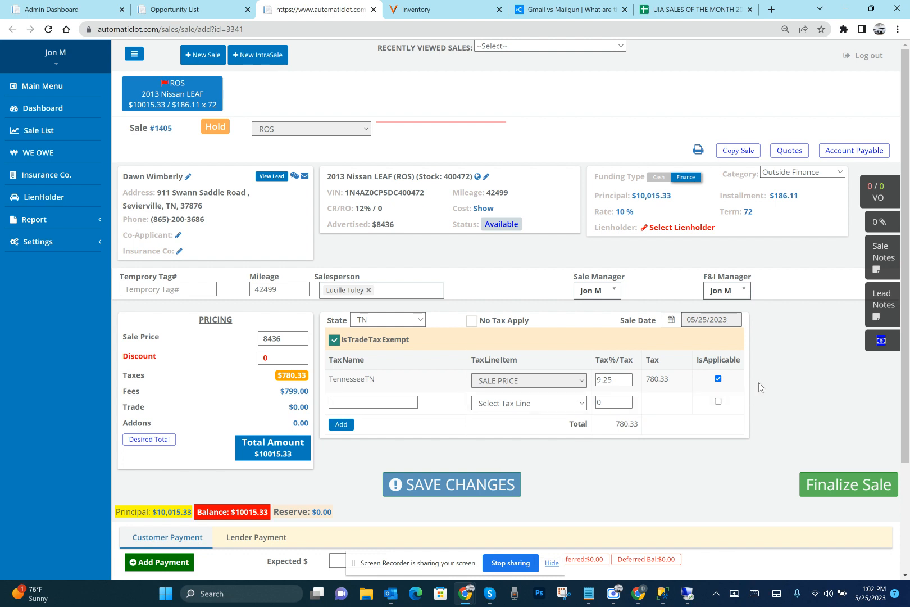
- Add a blank fee line to the sale's fees and expand the settings that include fee types
{"action": "left_click", "coordinate": [292, 391]}
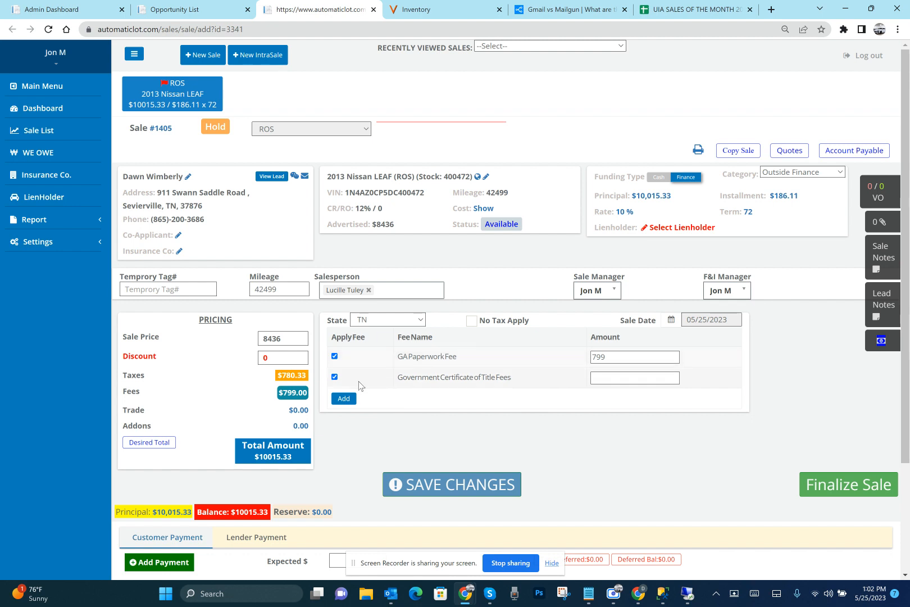
{"action": "left_click", "coordinate": [343, 399]}
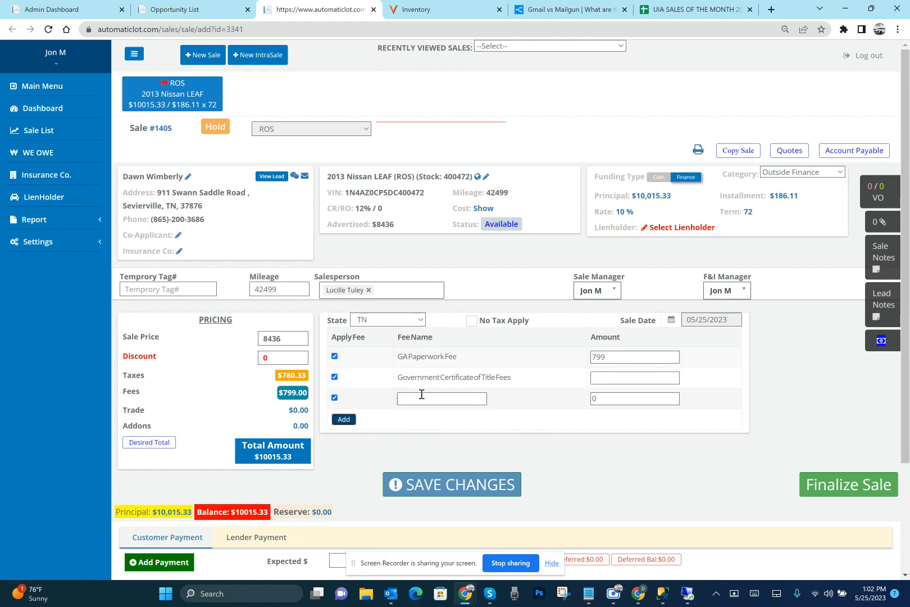
{"action": "left_click", "coordinate": [435, 397]}
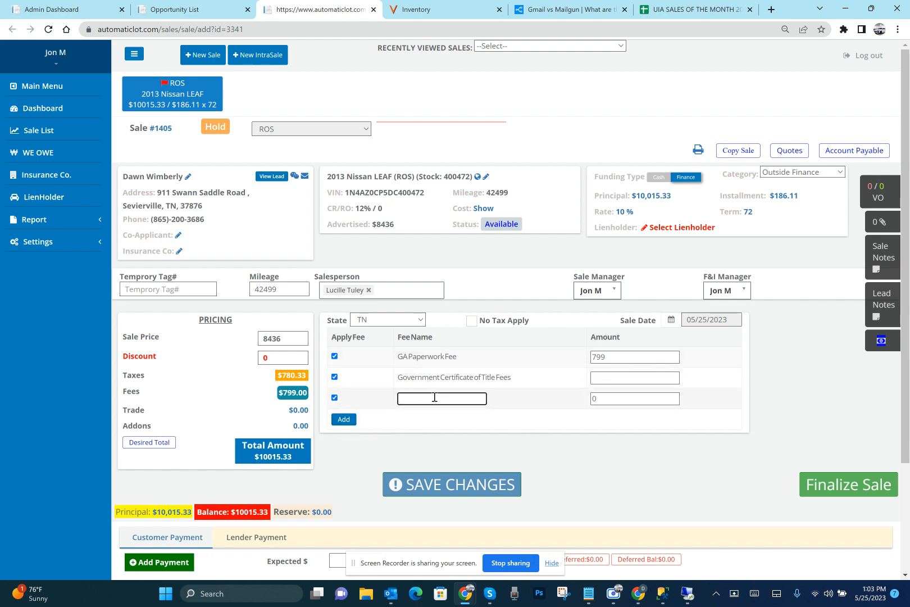
{"action": "left_click", "coordinate": [622, 400]}
{"action": "left_click", "coordinate": [468, 398]}
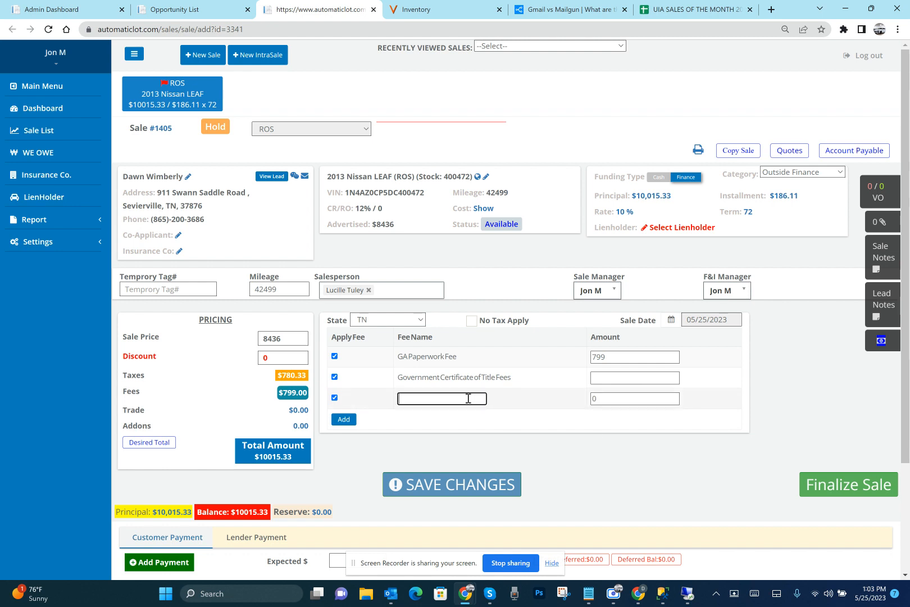
{"action": "left_click", "coordinate": [423, 432]}
{"action": "left_click", "coordinate": [49, 243]}
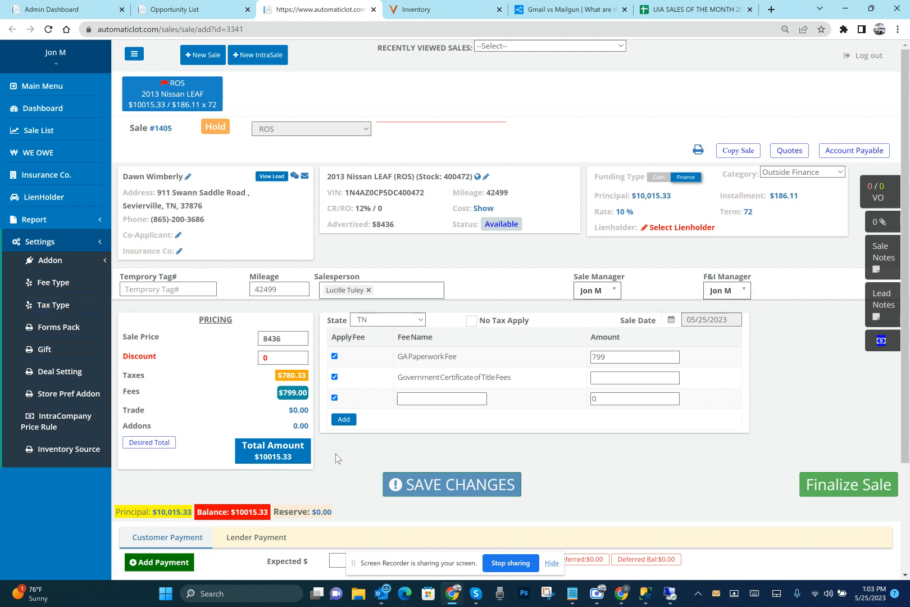
- Add the Level 2 - PreOwned vehicle service contract with the 60/75,000 limit to the DOWC add-on cart, without deductible or surcharges
{"action": "left_click", "coordinate": [301, 426]}
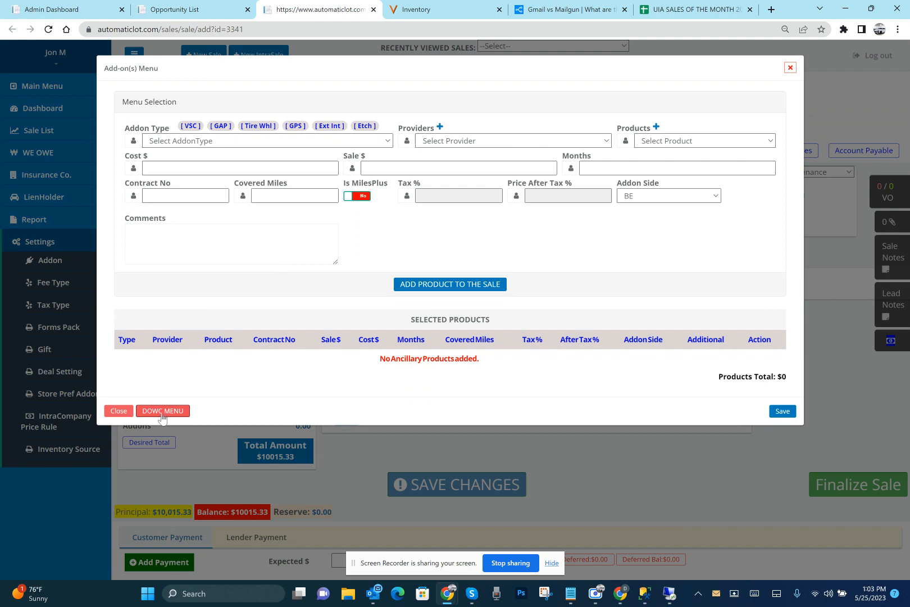
{"action": "left_click", "coordinate": [162, 413]}
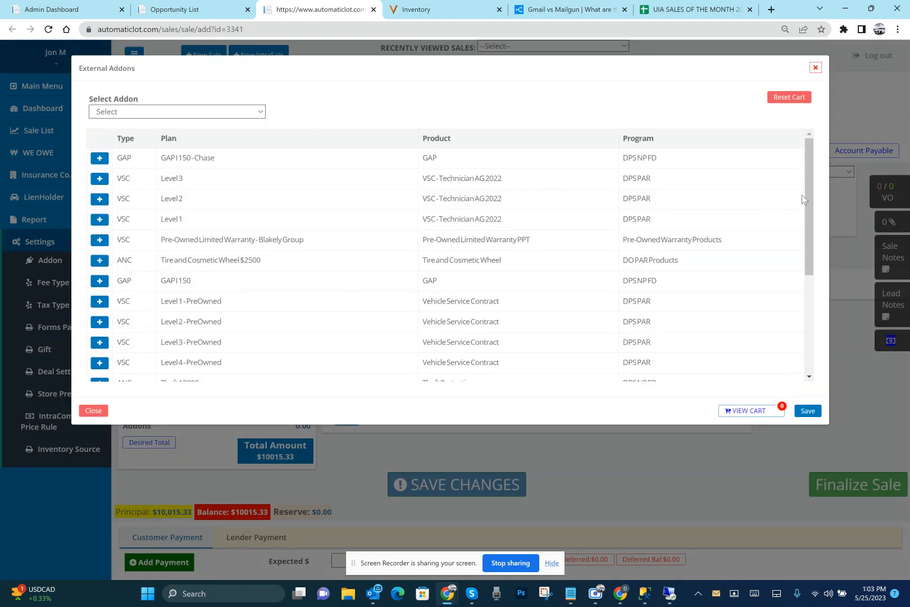
{"action": "left_click_drag", "start_coordinate": [812, 199], "coordinate": [816, 175]}
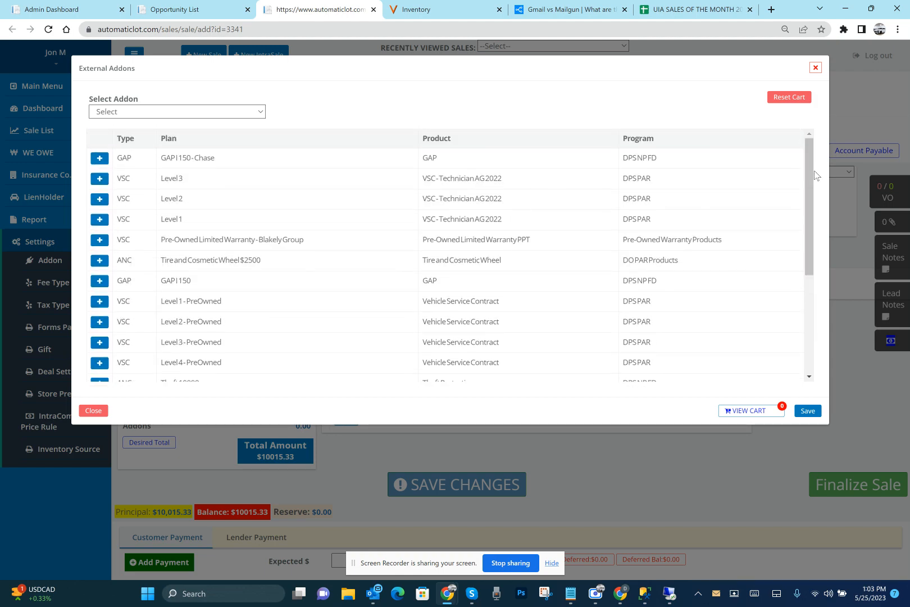
{"action": "left_click", "coordinate": [250, 111]}
{"action": "left_click", "coordinate": [206, 145]}
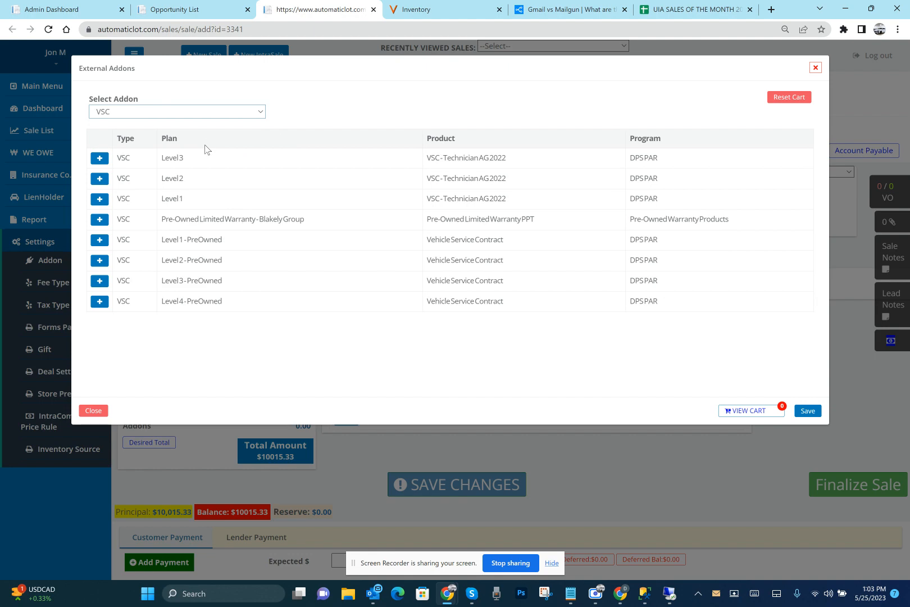
{"action": "left_click", "coordinate": [99, 259]}
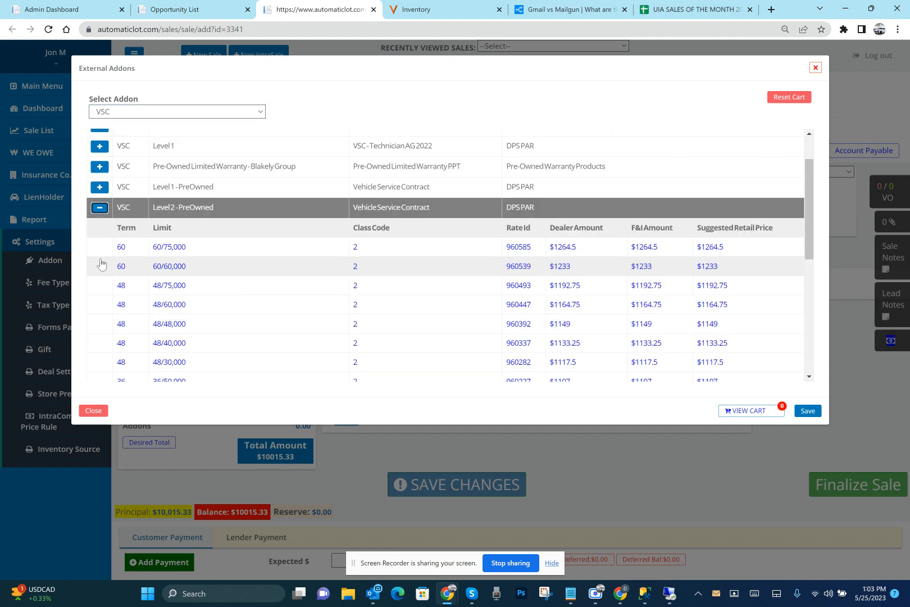
{"action": "left_click", "coordinate": [172, 247]}
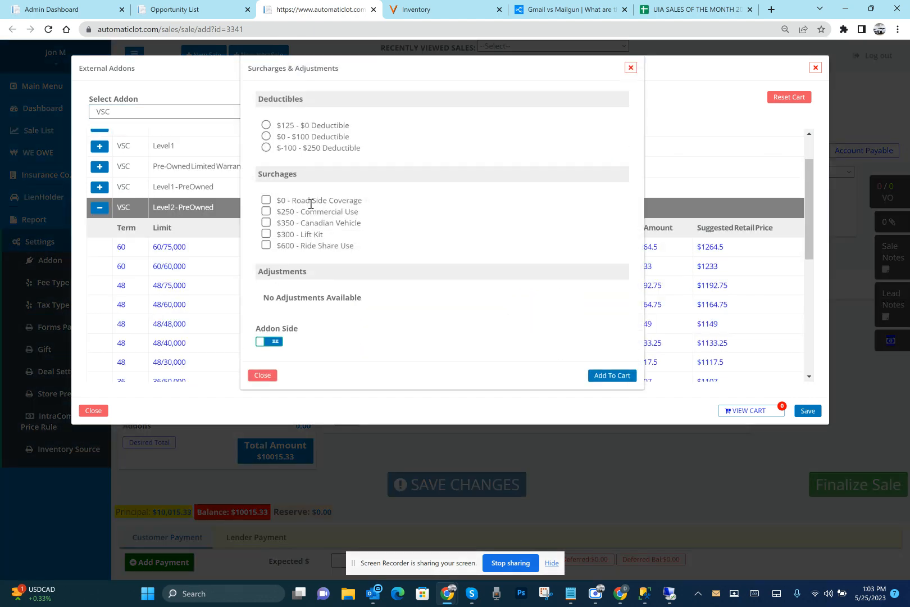
{"action": "left_click", "coordinate": [612, 376]}
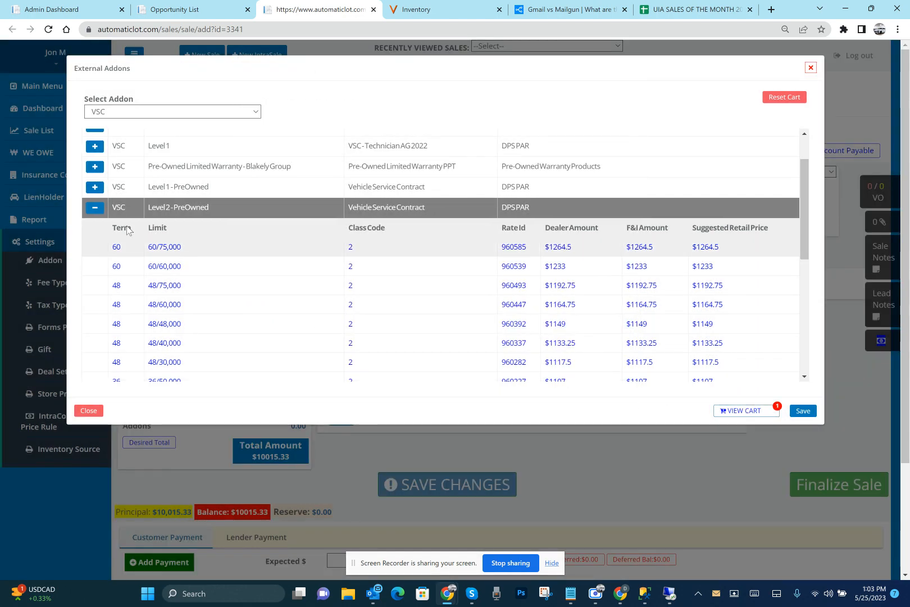
- Add the 72-month GAP I 150 - Chase plan to the add-on cart without a deductible
{"action": "left_click", "coordinate": [95, 207]}
{"action": "left_click", "coordinate": [204, 111]}
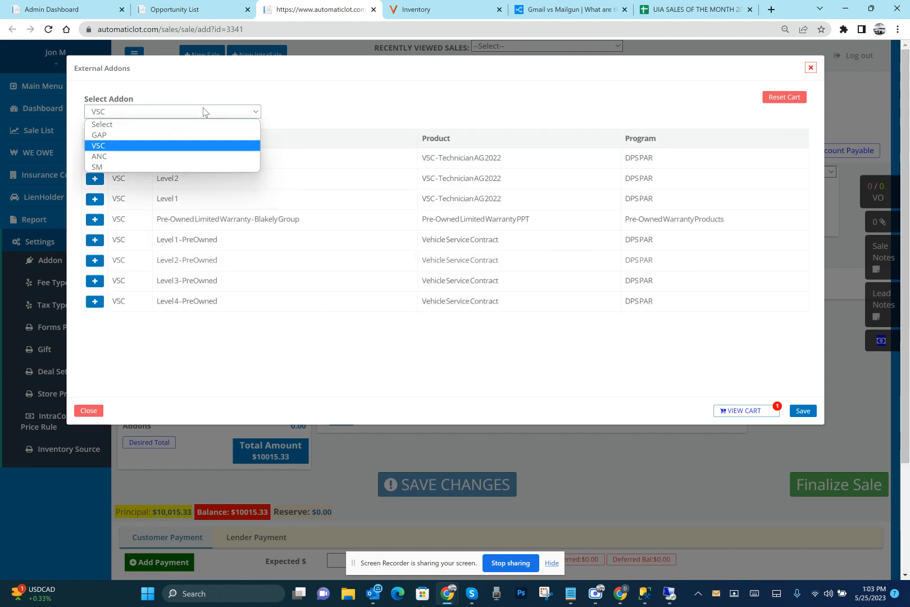
{"action": "left_click", "coordinate": [166, 135]}
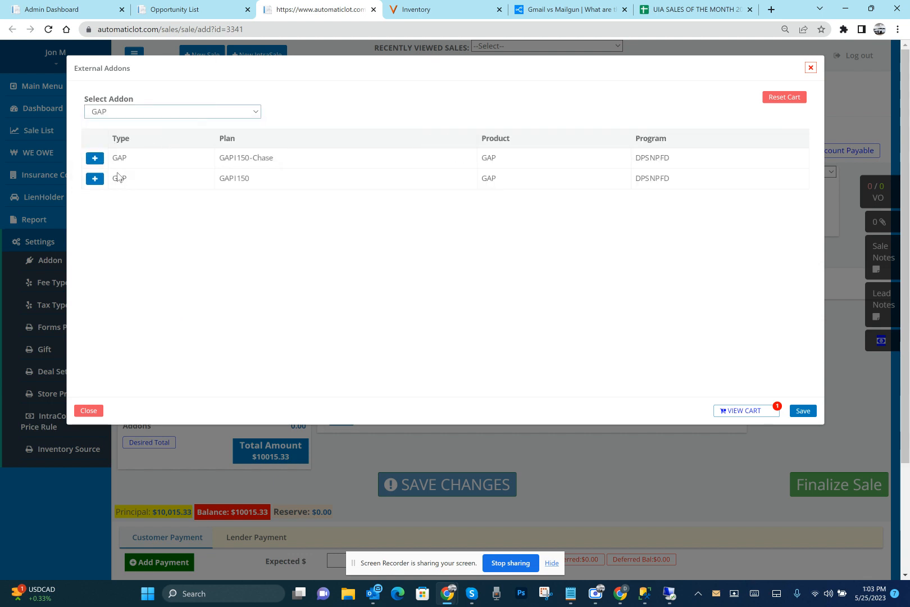
{"action": "left_click", "coordinate": [95, 159]}
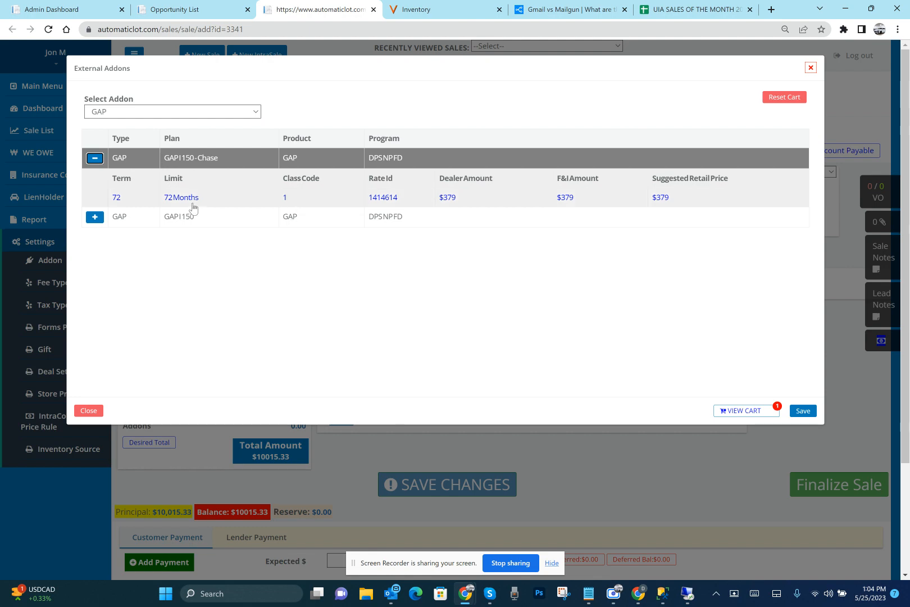
{"action": "left_click", "coordinate": [186, 200]}
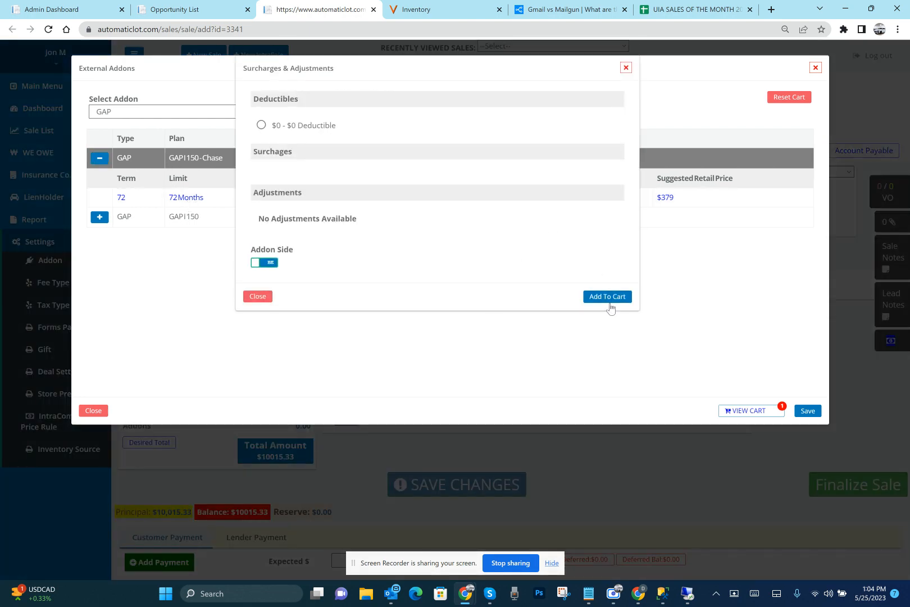
{"action": "left_click", "coordinate": [606, 296]}
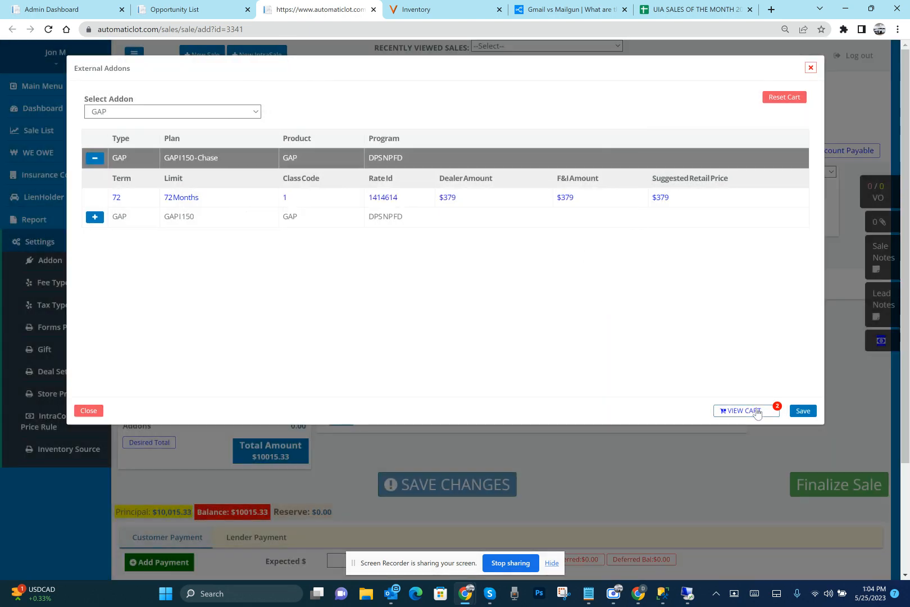
- Set the cart's sale prices to 2290 for the vehicle service contract and 999 for GAP, and leave without finalizing the contract
{"action": "left_click", "coordinate": [746, 411]}
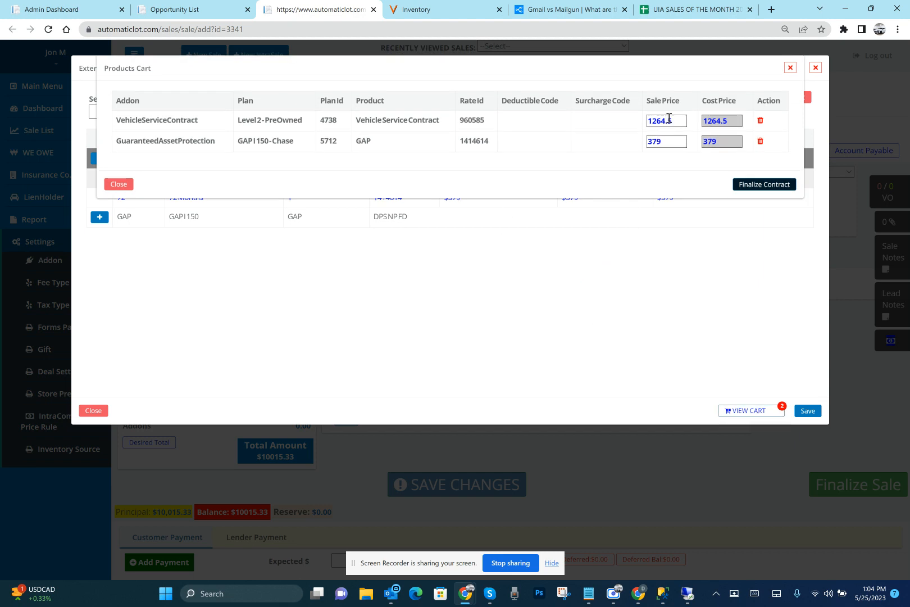
{"action": "double_click", "coordinate": [670, 120]}
{"action": "double_click", "coordinate": [671, 142]}
{"action": "type", "text": "999"}
{"action": "double_click", "coordinate": [674, 119]}
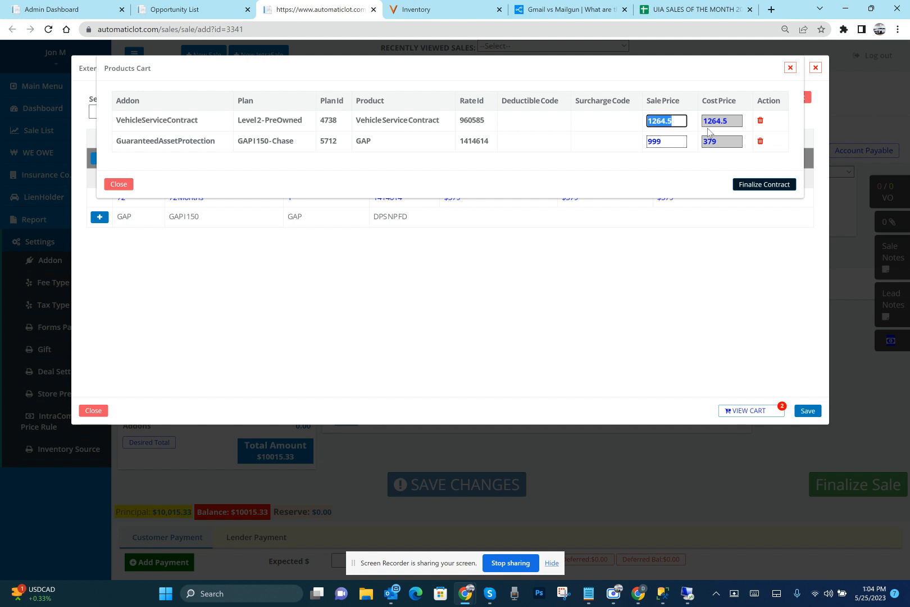
{"action": "type", "text": "2290"}
{"action": "key", "text": "Tab"}
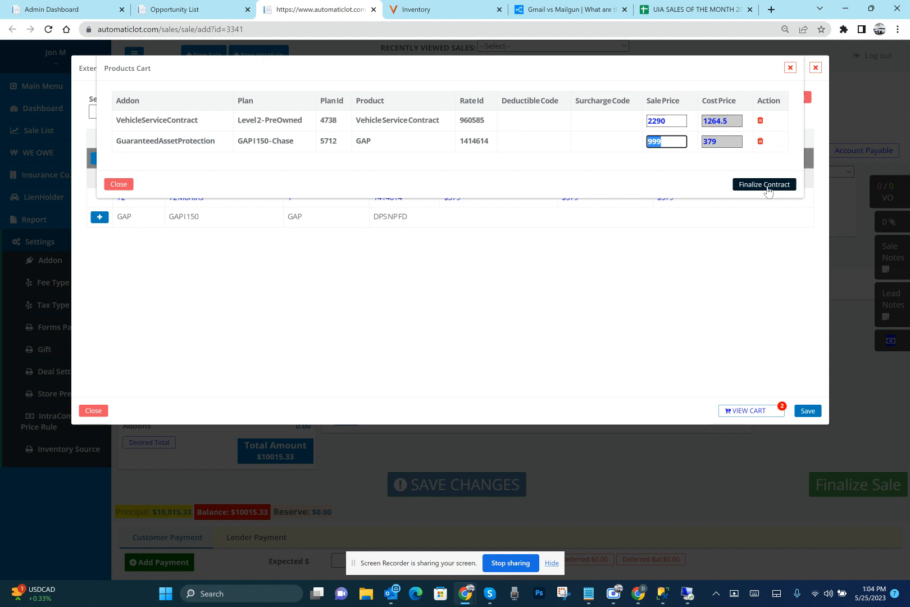
{"action": "left_click", "coordinate": [790, 67]}
{"action": "left_click", "coordinate": [815, 67]}
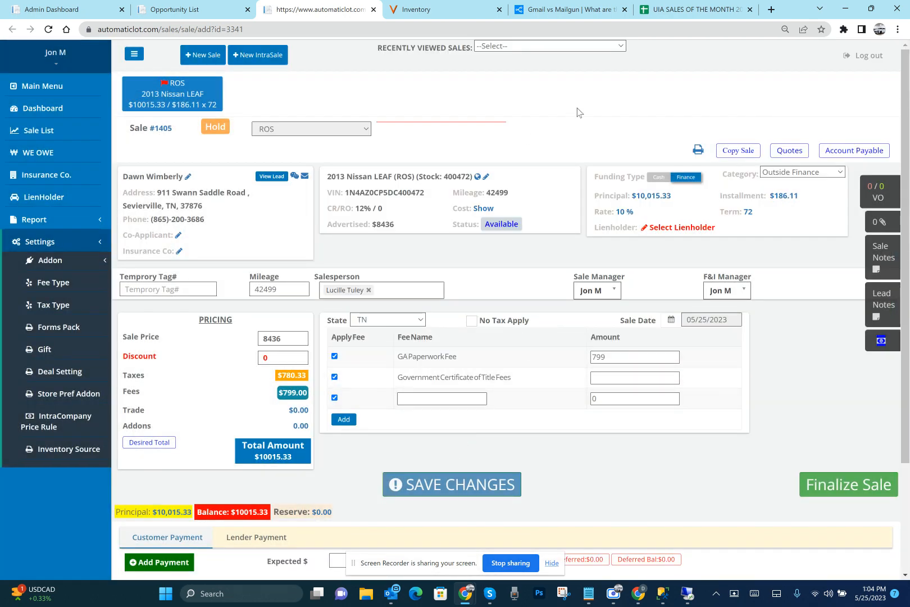
- Assign Westlake Financial Services as the sale's lienholder
{"action": "left_click", "coordinate": [680, 229]}
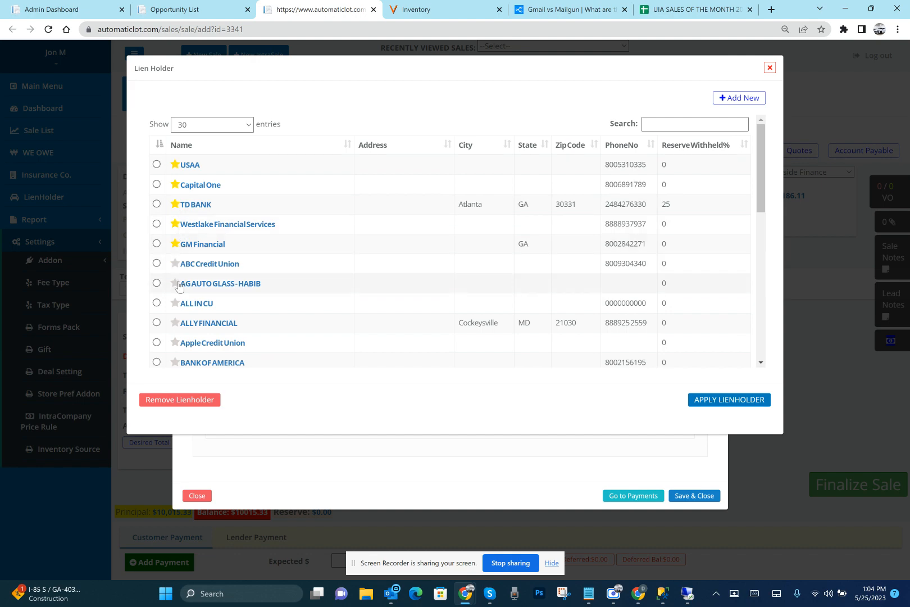
{"action": "left_click", "coordinate": [156, 224]}
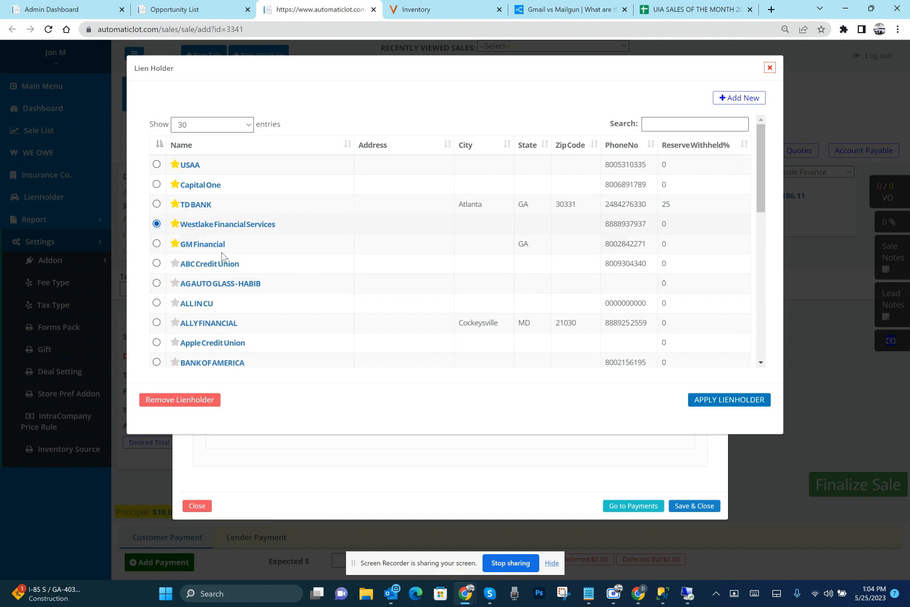
{"action": "left_click", "coordinate": [721, 403]}
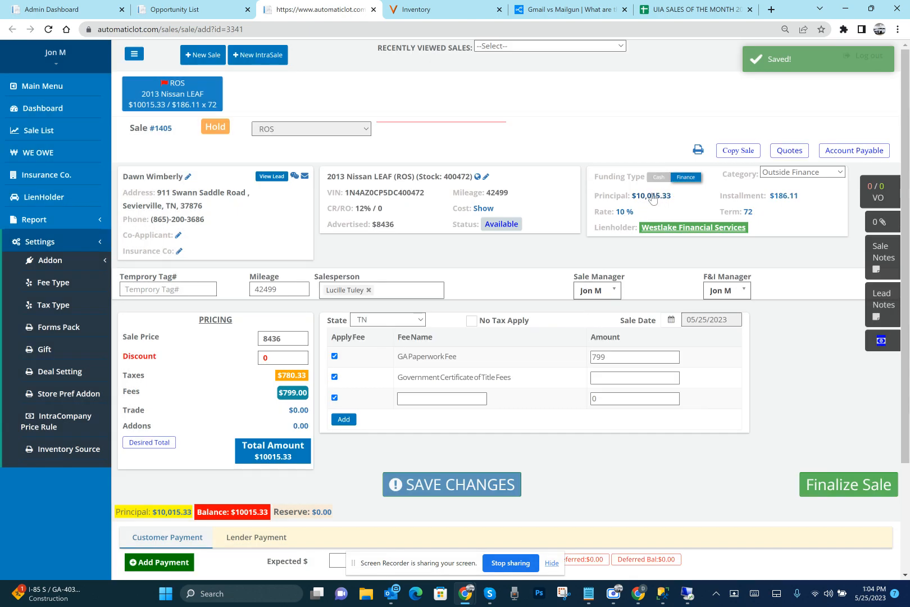
- Set the financing to 12.99 APR, 60 payments and a first payment after 40 days, review the resulting charges, and save
{"action": "left_click", "coordinate": [653, 198]}
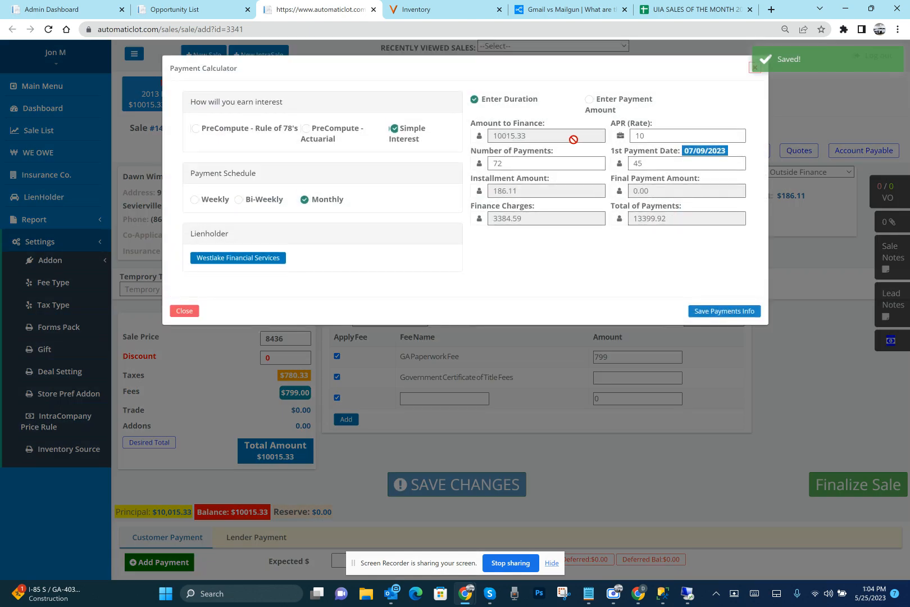
{"action": "double_click", "coordinate": [643, 136]}
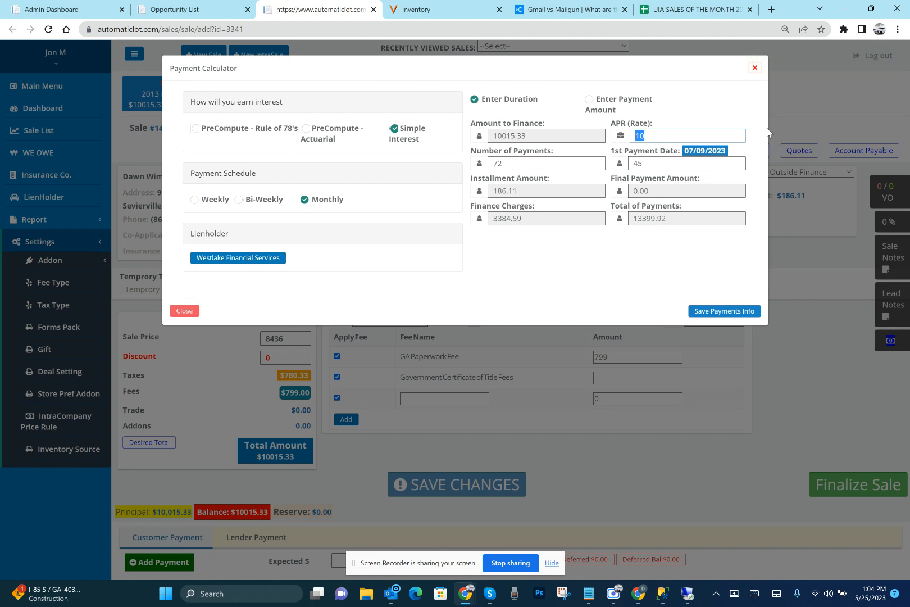
{"action": "type", "text": "1"}
{"action": "key", "text": "Tab"}
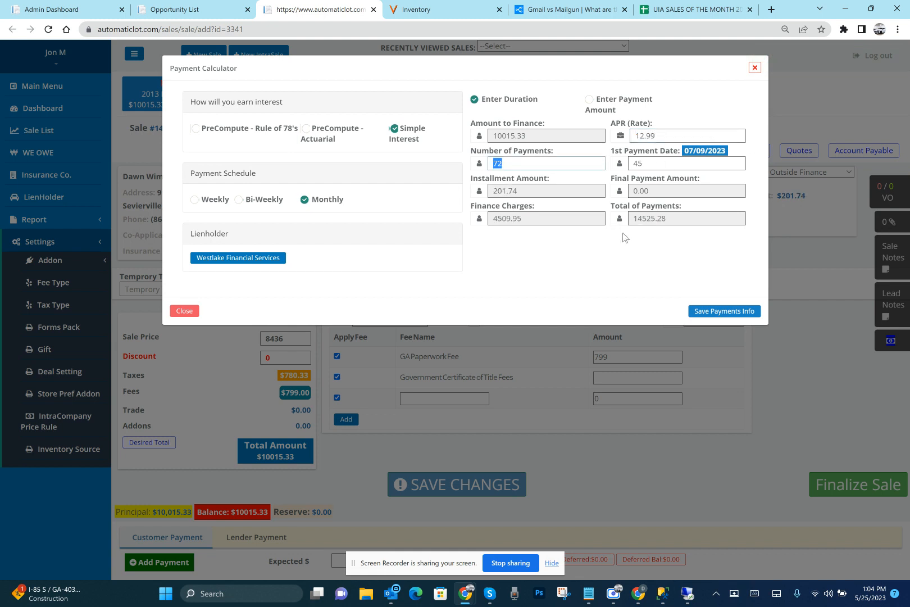
{"action": "type", "text": "60"}
{"action": "key", "text": "Tab"}
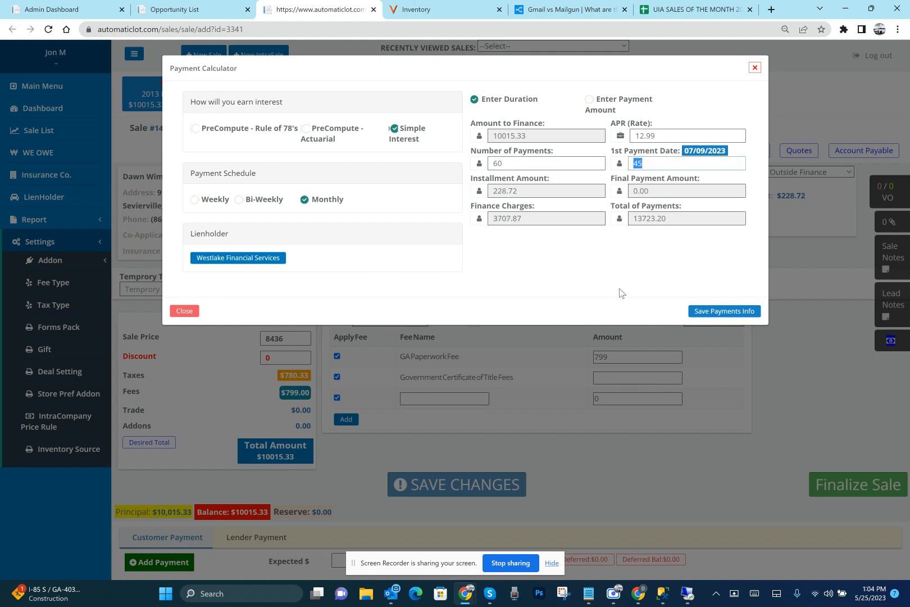
{"action": "type", "text": "40"}
{"action": "left_click", "coordinate": [652, 263]}
{"action": "double_click", "coordinate": [543, 192]}
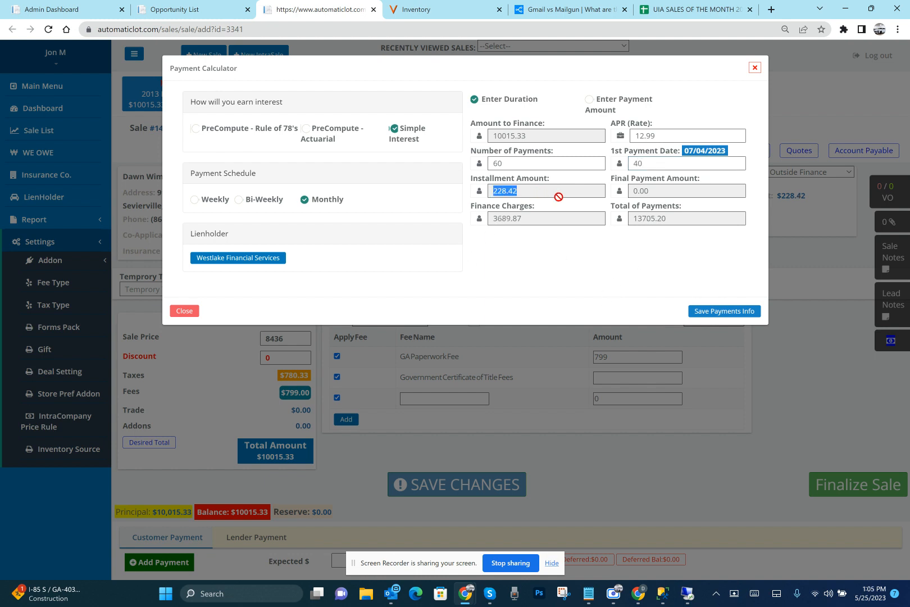
{"action": "double_click", "coordinate": [557, 215]}
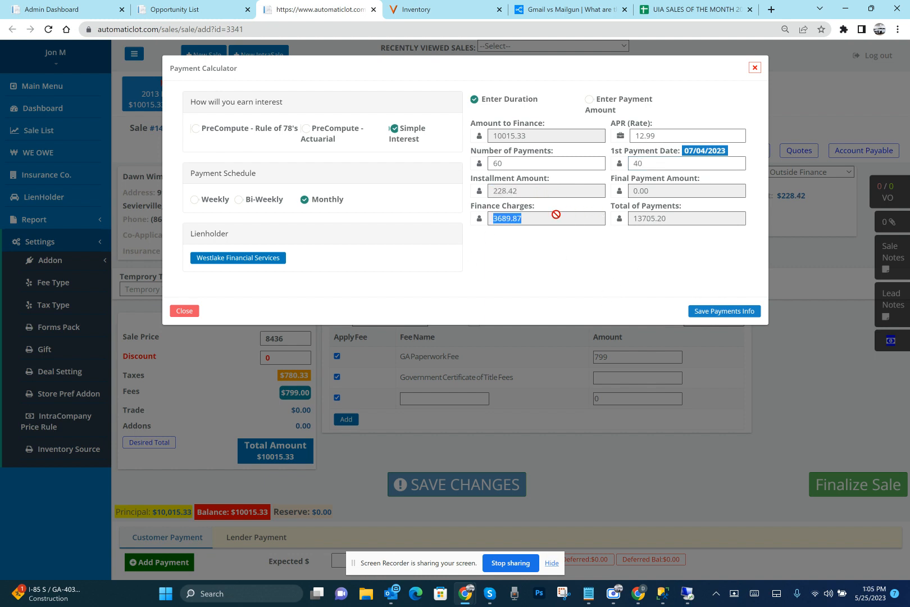
{"action": "double_click", "coordinate": [663, 220]}
{"action": "left_click", "coordinate": [603, 254]}
{"action": "left_click", "coordinate": [712, 312]}
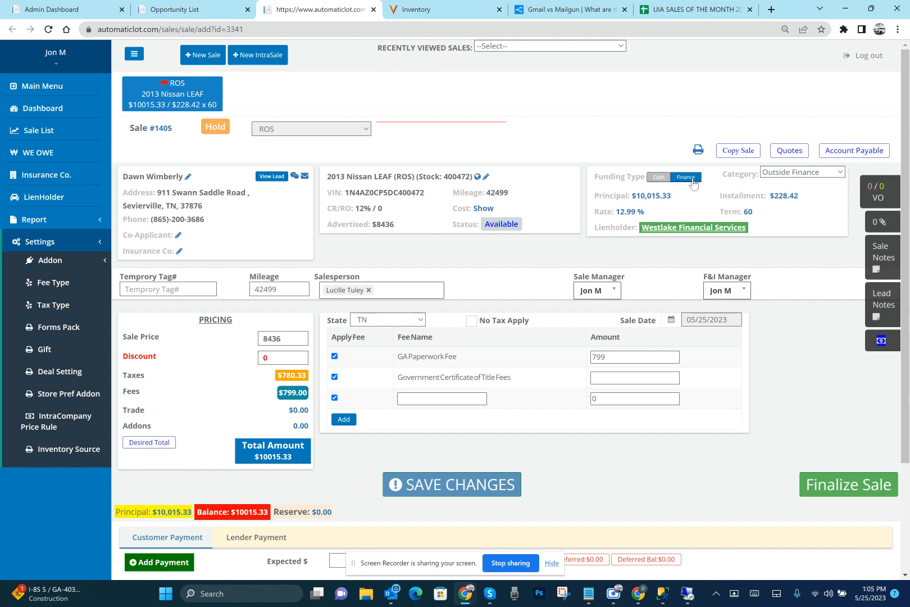
{"action": "left_click", "coordinate": [802, 173]}
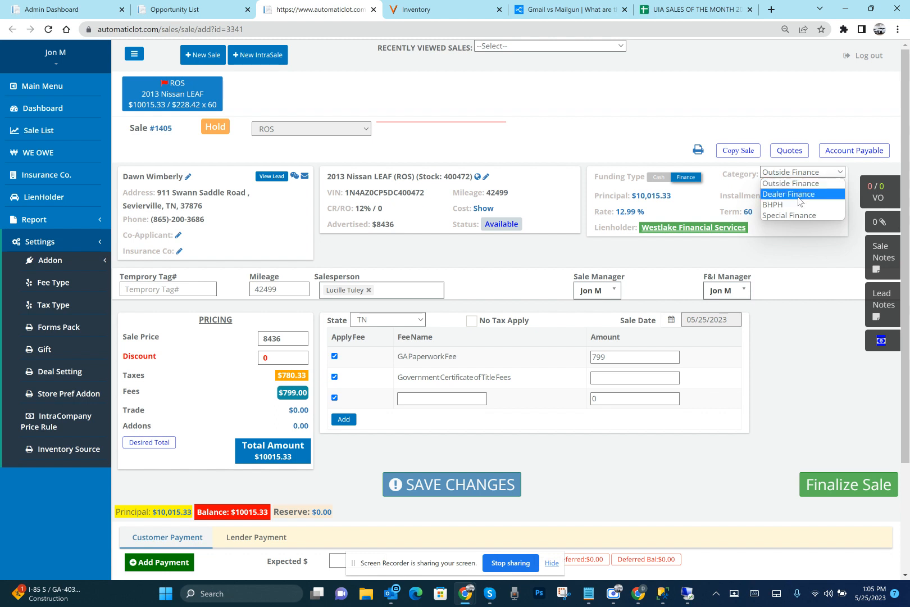
{"action": "left_click", "coordinate": [796, 101]}
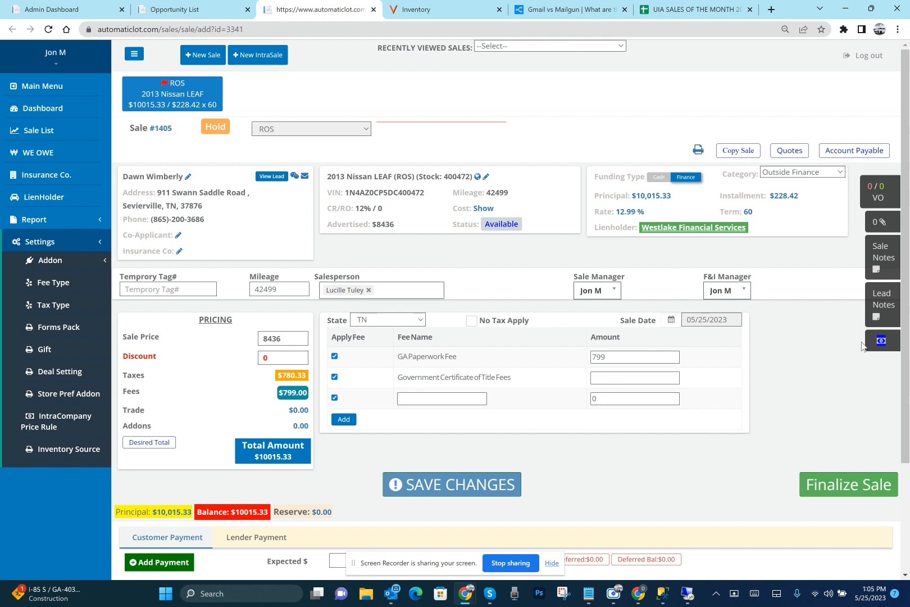
{"action": "left_click", "coordinate": [397, 290]}
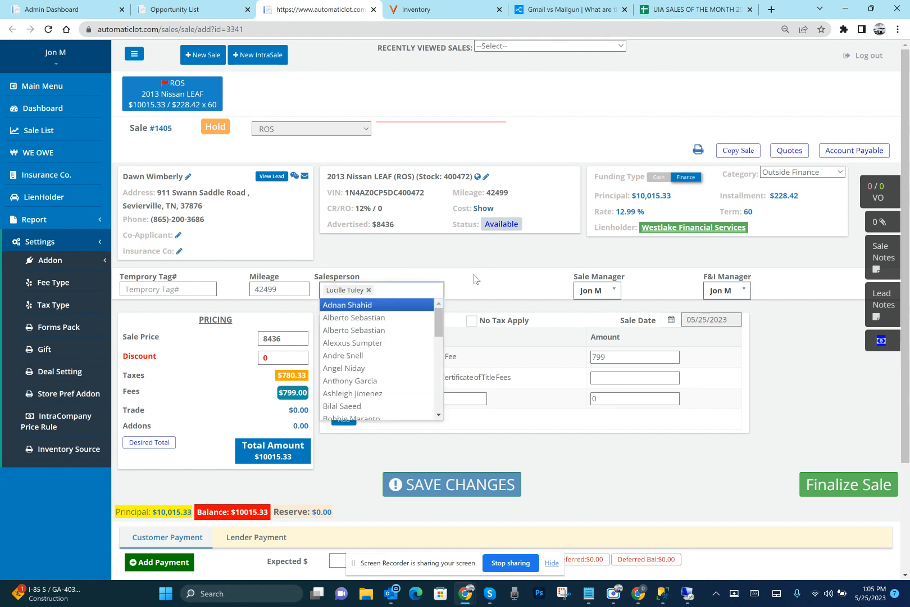
{"action": "left_click", "coordinate": [489, 262]}
{"action": "left_click", "coordinate": [615, 293]}
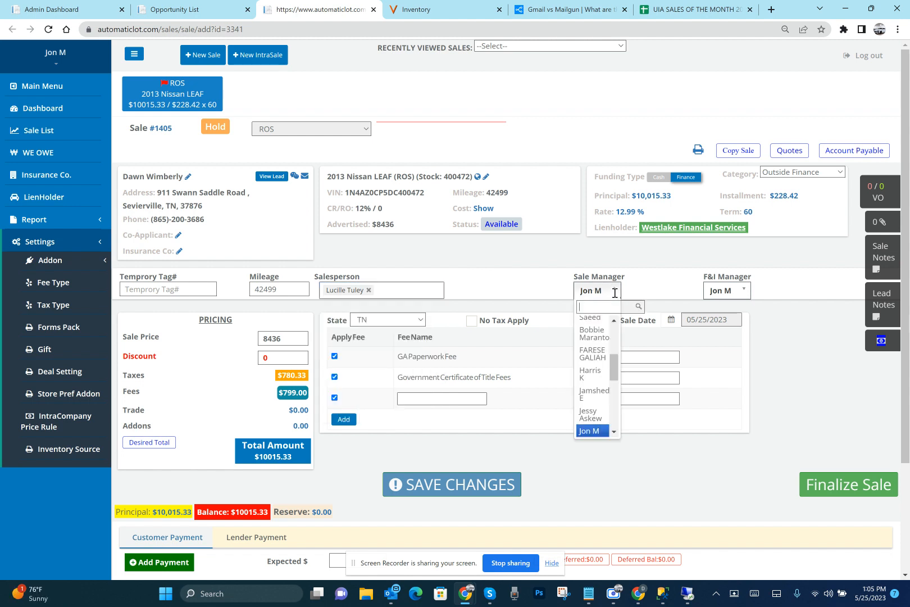
{"action": "type", "text": "bob"}
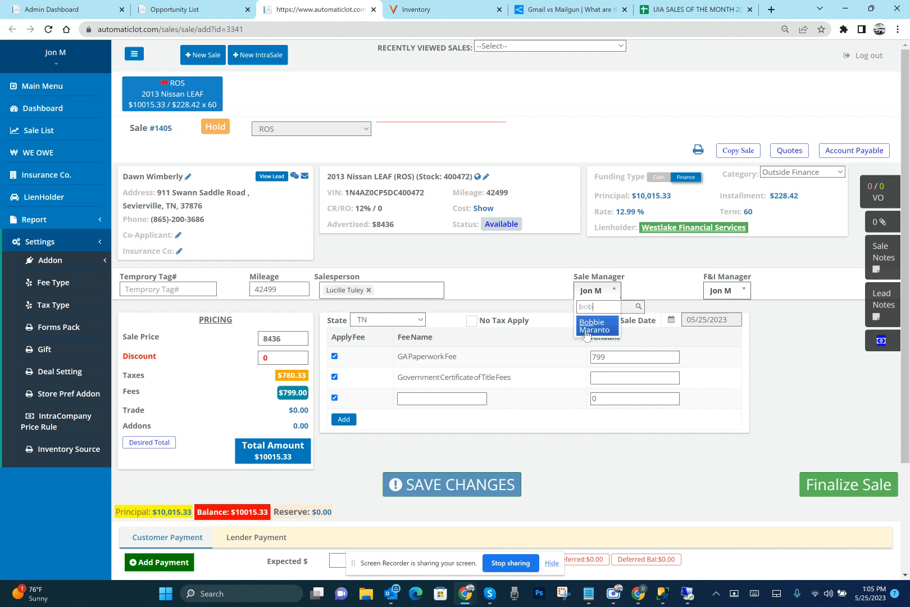
{"action": "left_click", "coordinate": [587, 331]}
- Replace the F&I manager and the sale manager on the deal with two different staff members
{"action": "left_click", "coordinate": [741, 288]}
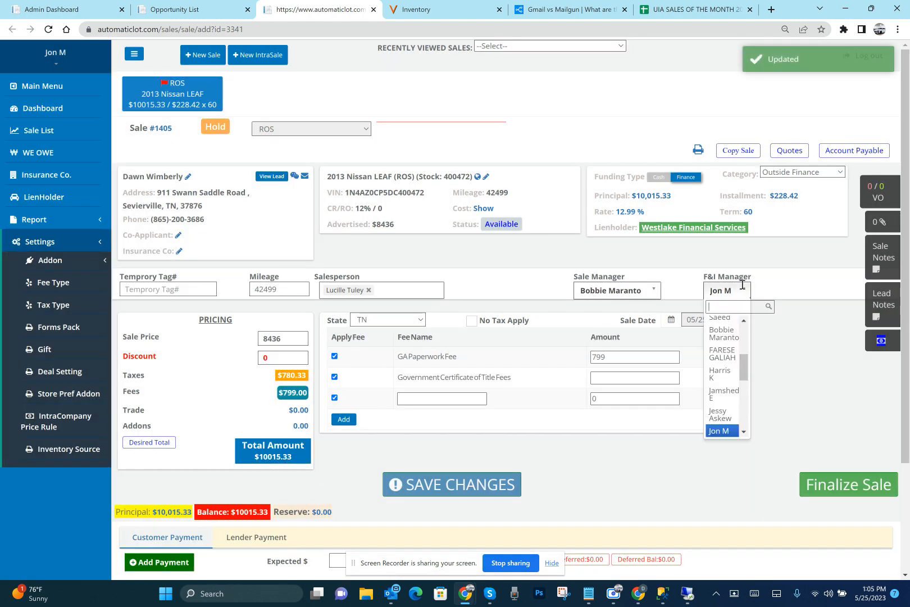
{"action": "type", "text": "bob"}
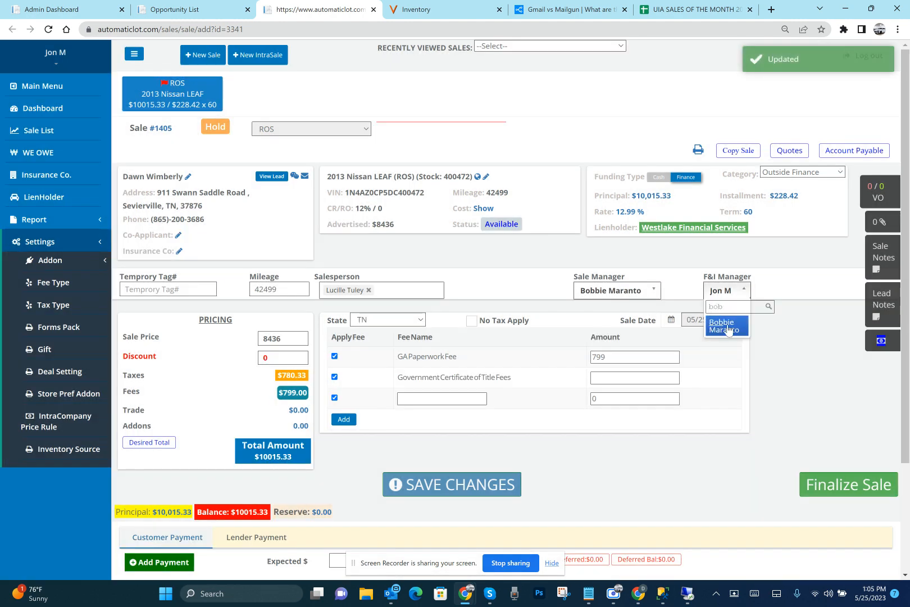
{"action": "left_click", "coordinate": [727, 331]}
{"action": "left_click", "coordinate": [624, 289]}
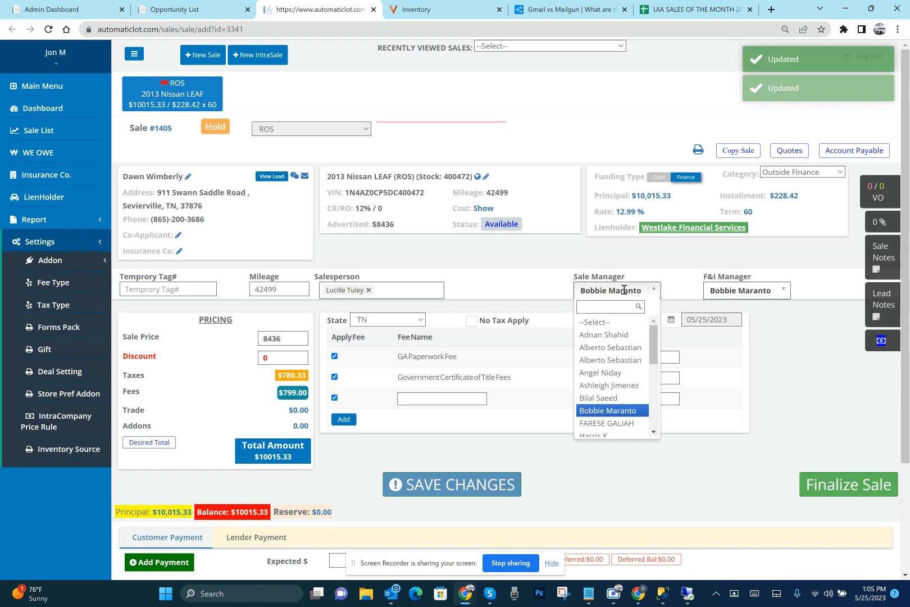
{"action": "type", "text": "jes"}
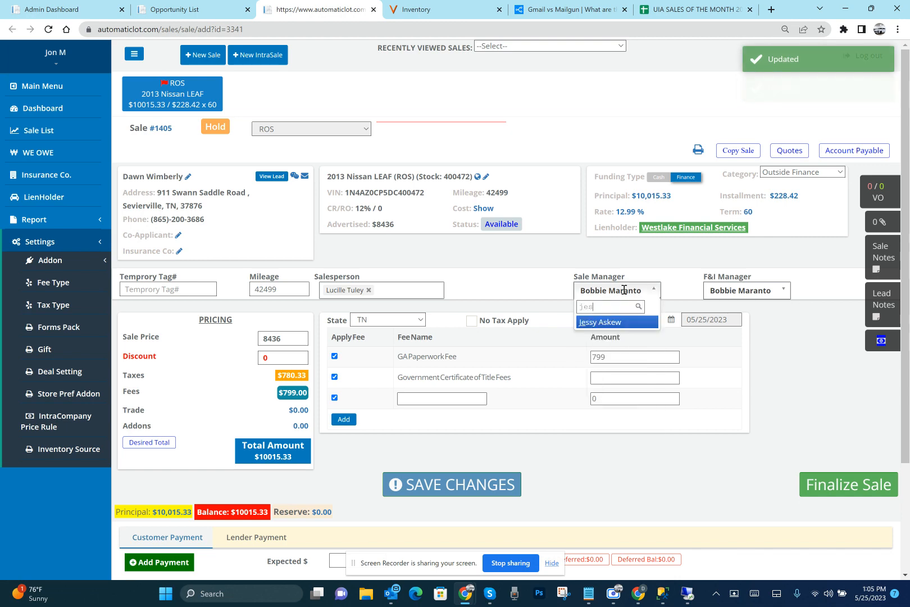
{"action": "left_click", "coordinate": [608, 322]}
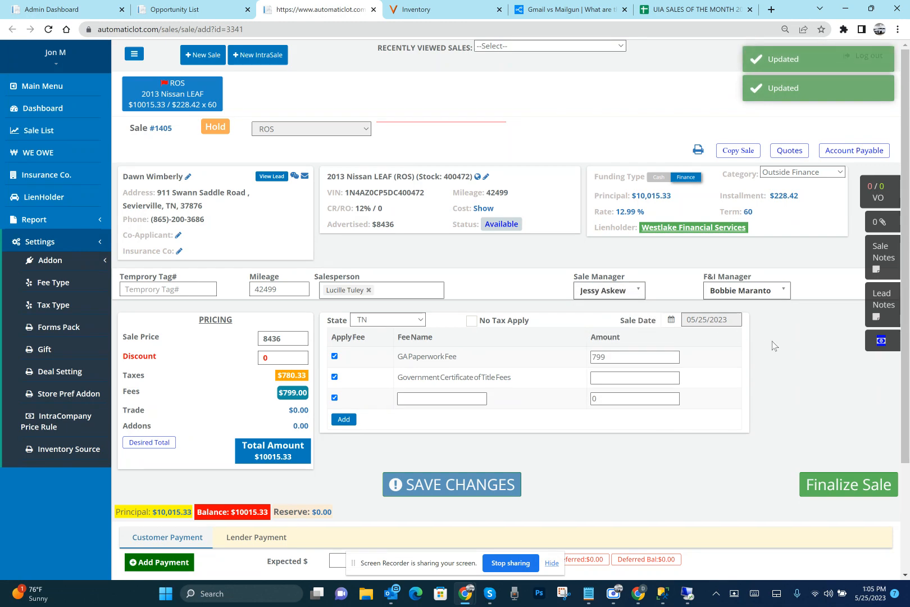
- Examine the back-end and front-end P/L sections of the commission calculation and leave without saving
{"action": "left_click", "coordinate": [886, 341]}
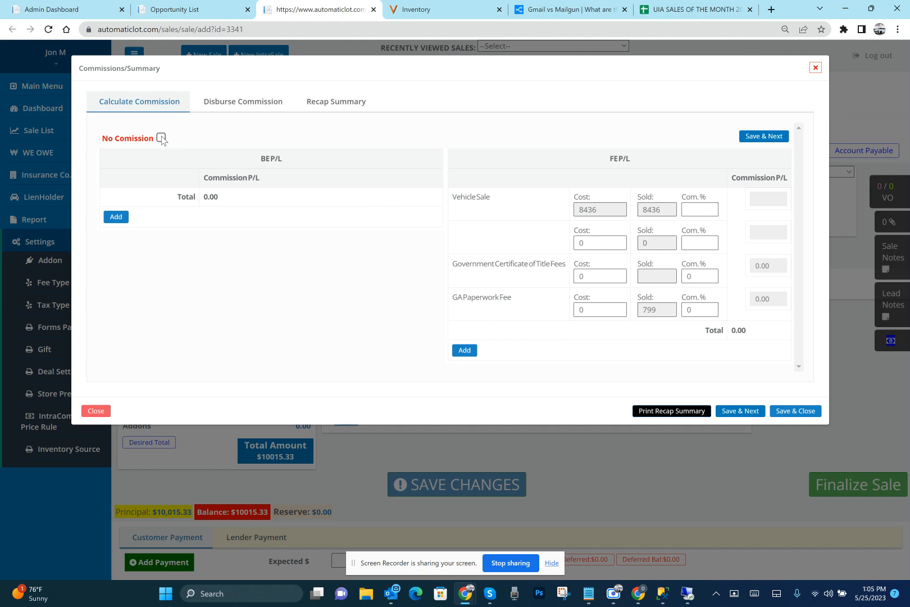
{"action": "triple_click", "coordinate": [267, 158]}
{"action": "left_click", "coordinate": [311, 162]}
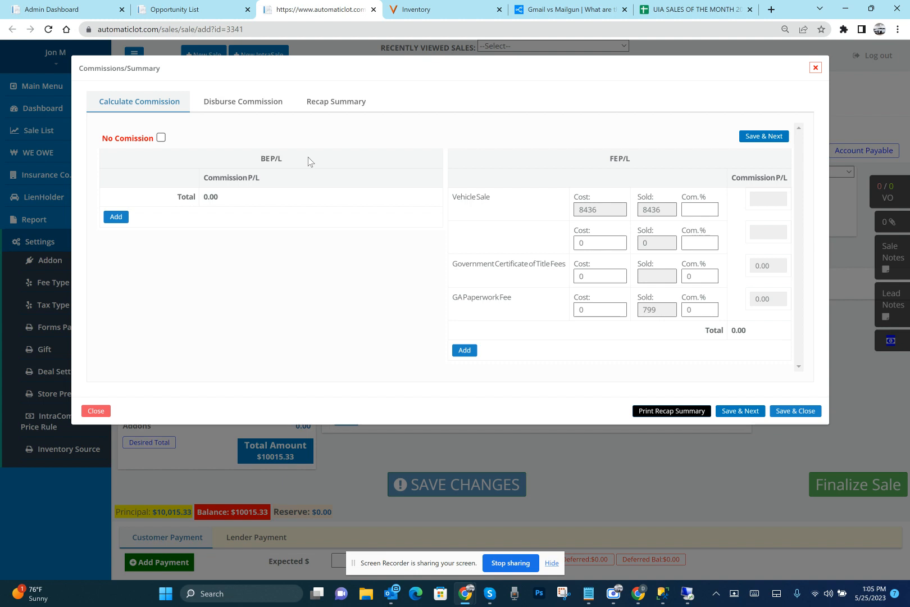
{"action": "double_click", "coordinate": [624, 159]}
{"action": "left_click", "coordinate": [817, 68]}
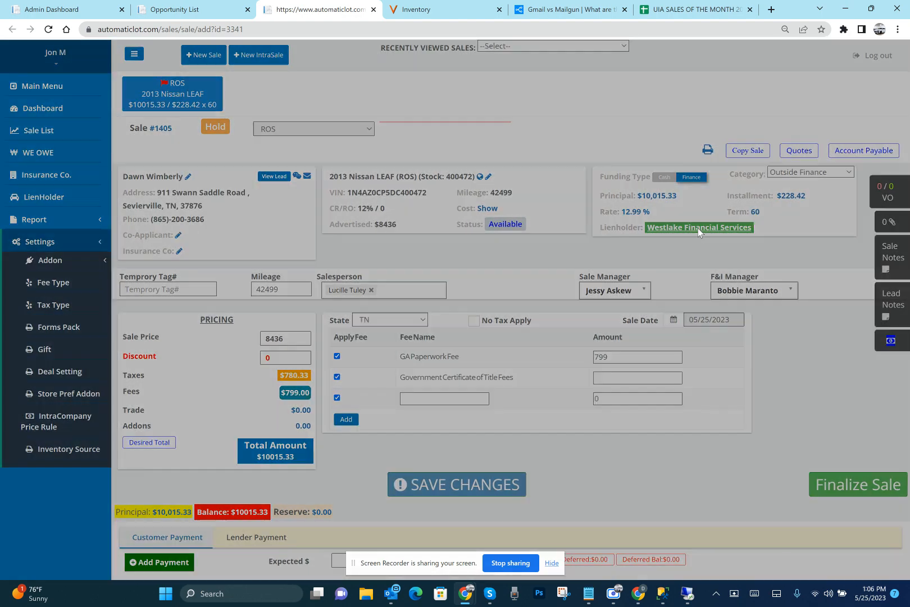
- Set the Westlake Financial Services buy rate to 11.59% and the reserve heldback to 25%, and save the lienholder details
{"action": "left_click", "coordinate": [698, 228]}
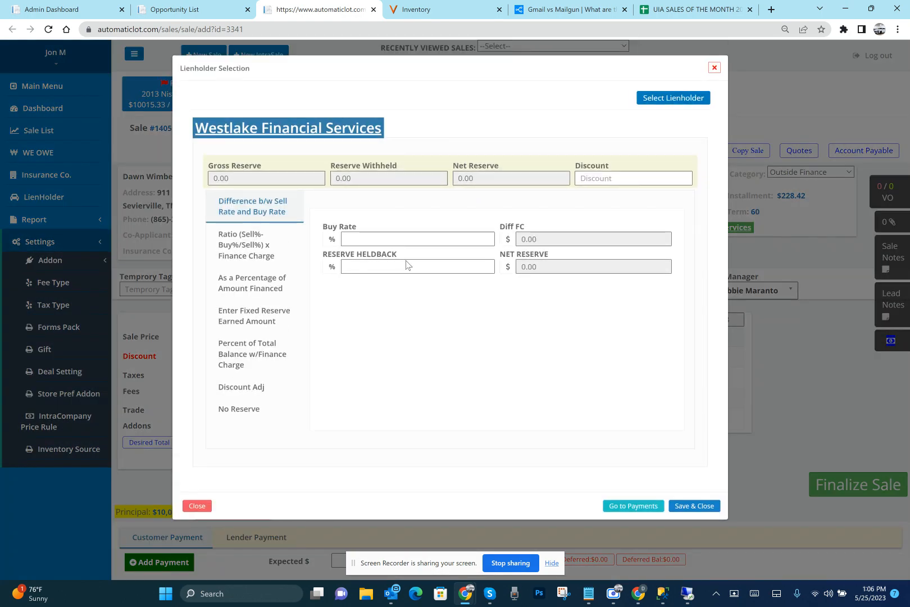
{"action": "left_click", "coordinate": [379, 240]}
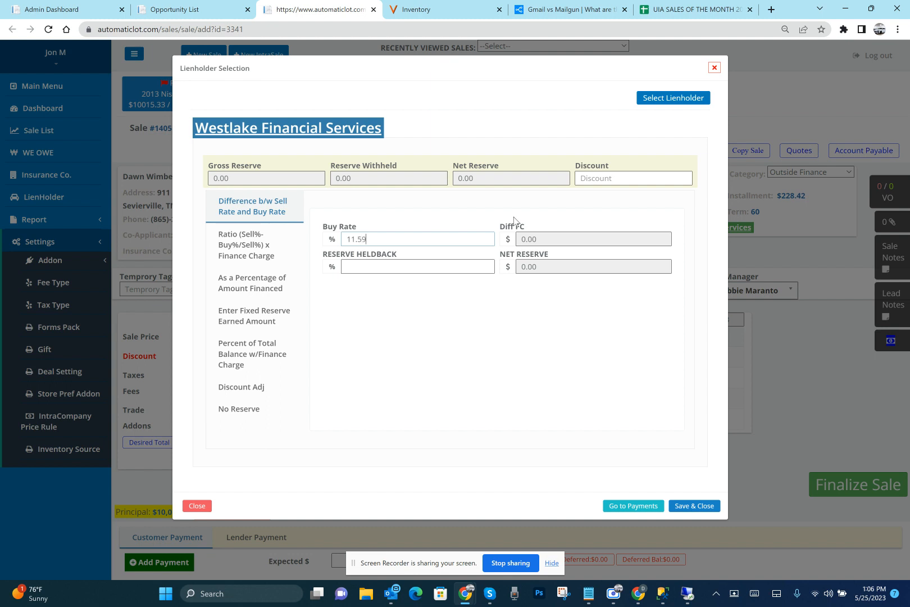
{"action": "key", "text": "Tab"}
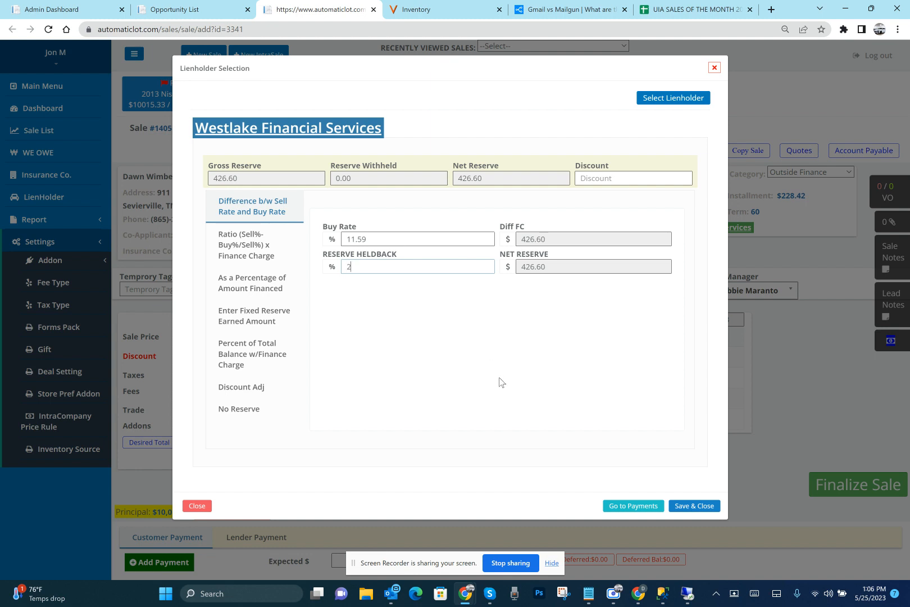
{"action": "key", "text": "Tab"}
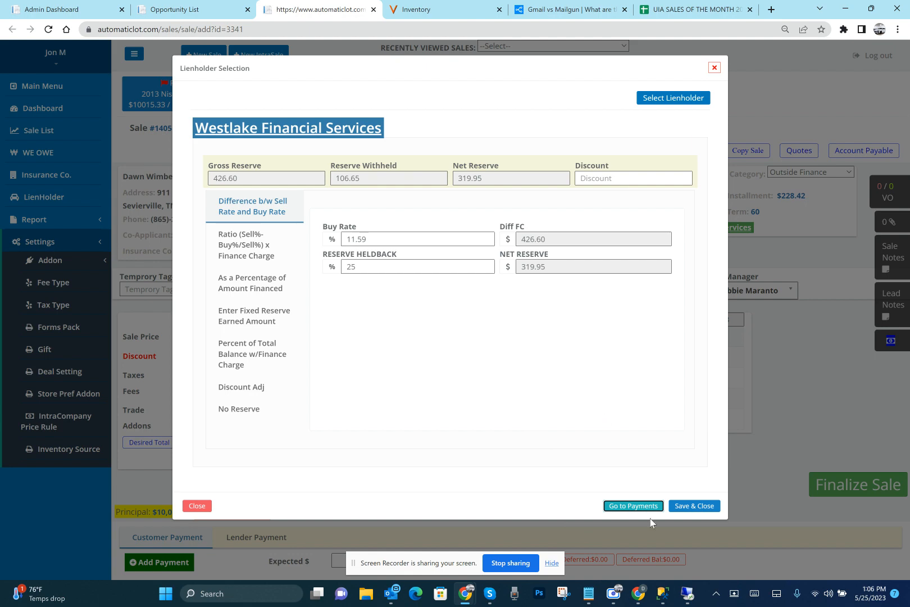
{"action": "left_click", "coordinate": [686, 505]}
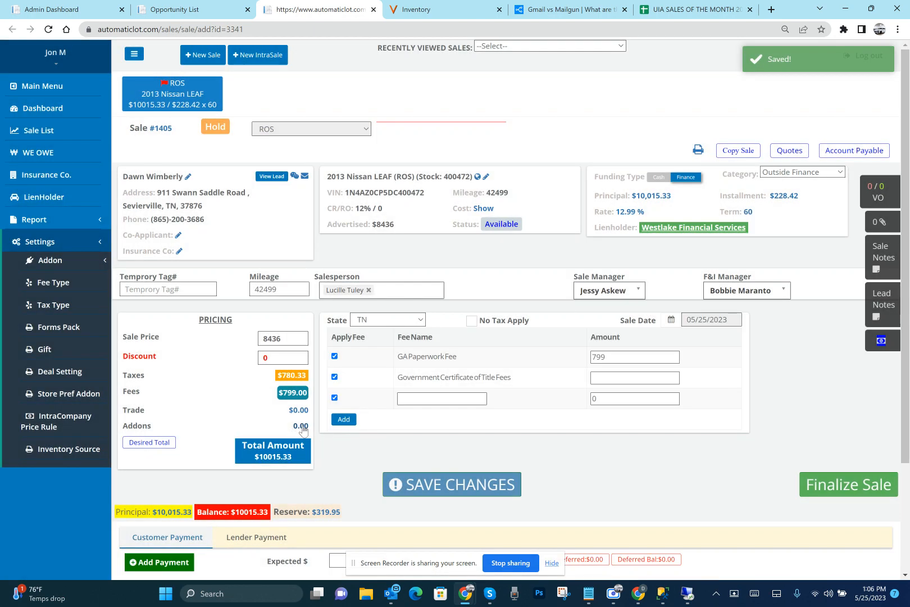
- Add the Level 4 - PreOwned vehicle service contract with the 48/75,000 limit to the DOWC add-on cart, without deductible or surcharges
{"action": "left_click", "coordinate": [301, 427]}
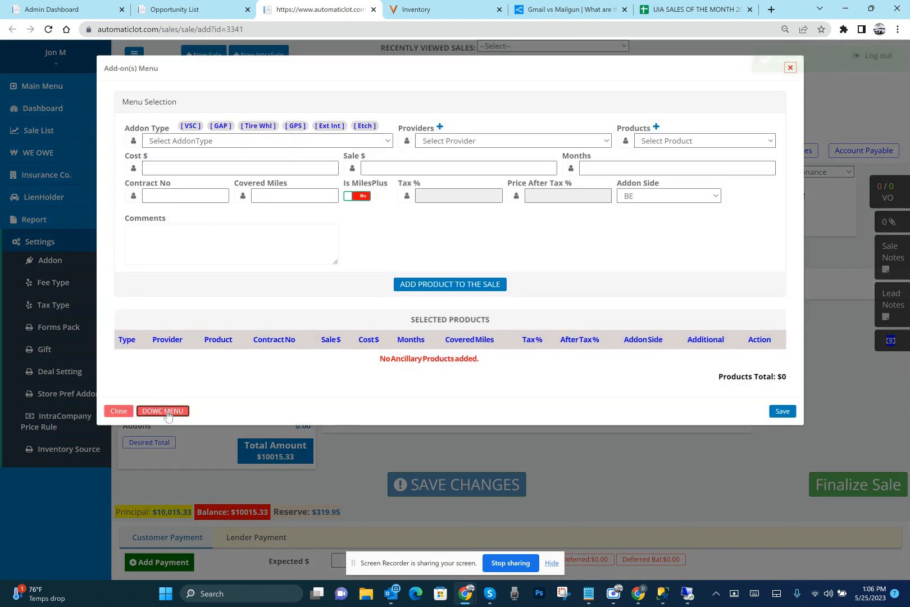
{"action": "left_click", "coordinate": [167, 411]}
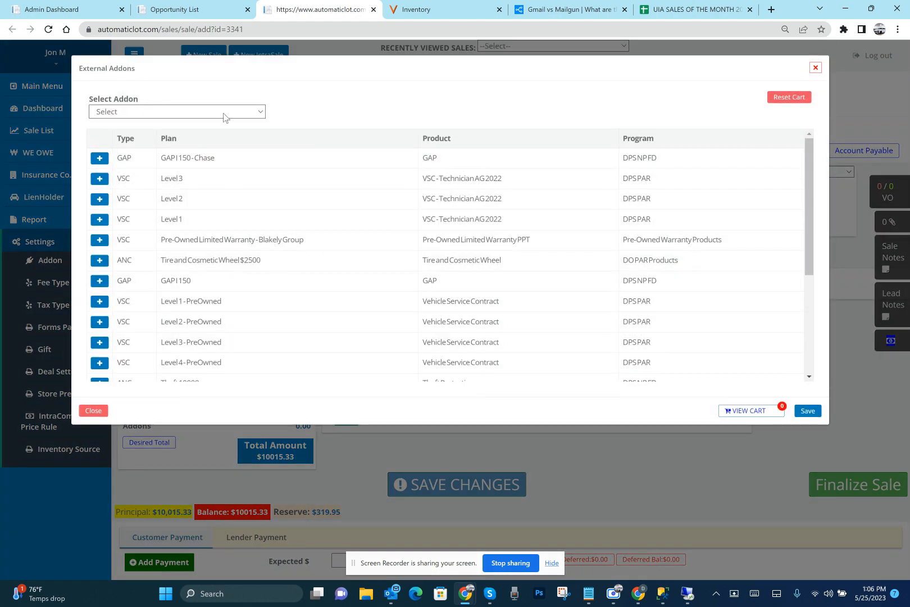
{"action": "left_click", "coordinate": [243, 114]}
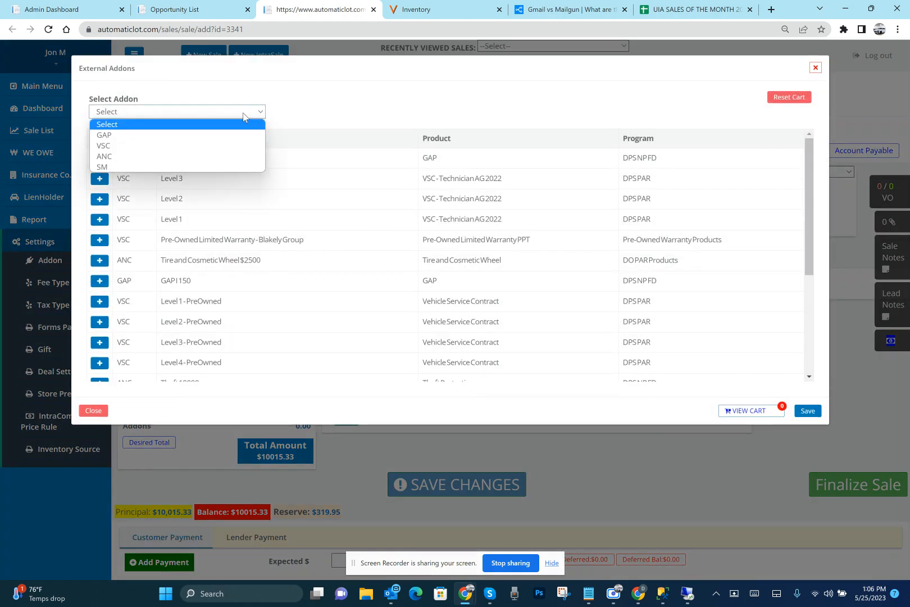
{"action": "left_click", "coordinate": [197, 146]}
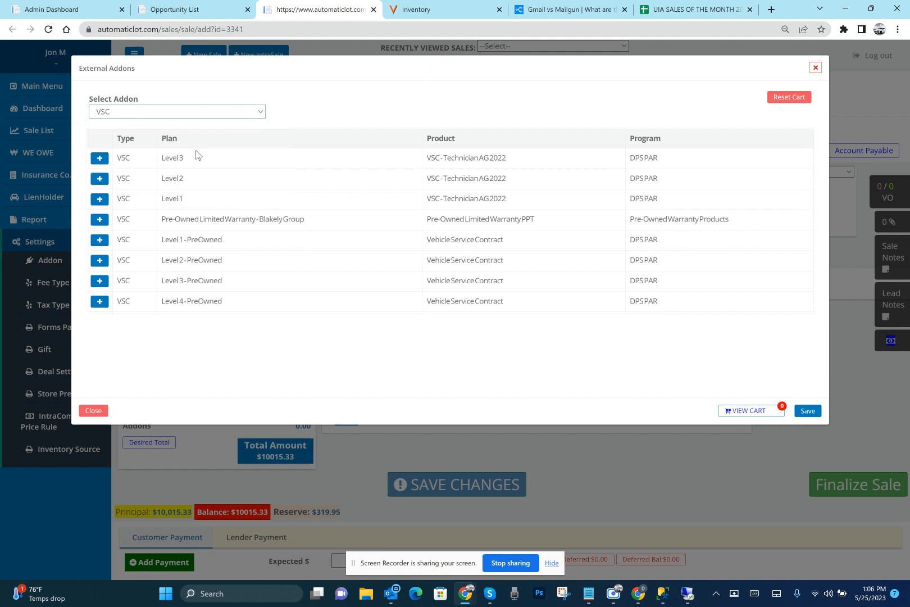
{"action": "left_click", "coordinate": [99, 304]}
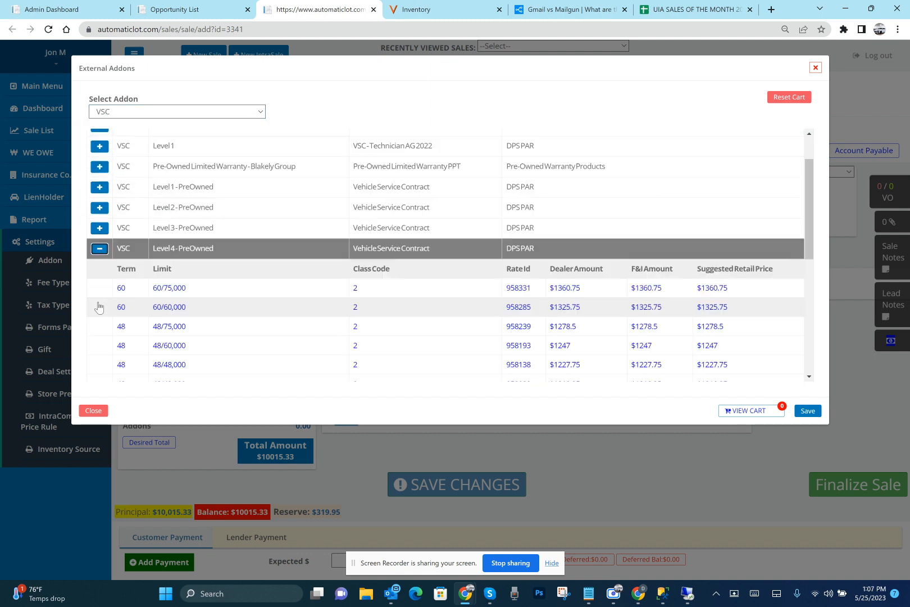
{"action": "left_click", "coordinate": [166, 329]}
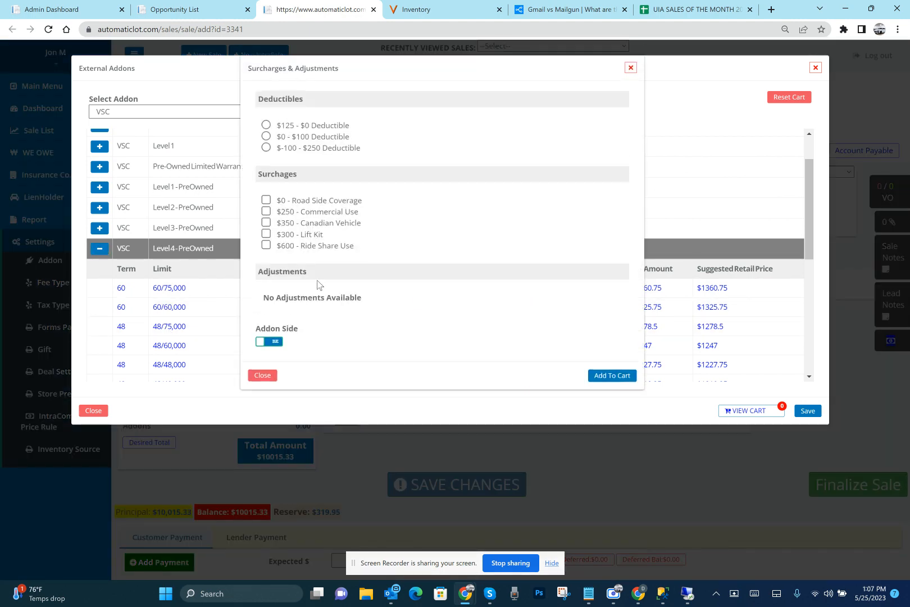
{"action": "left_click", "coordinate": [618, 379]}
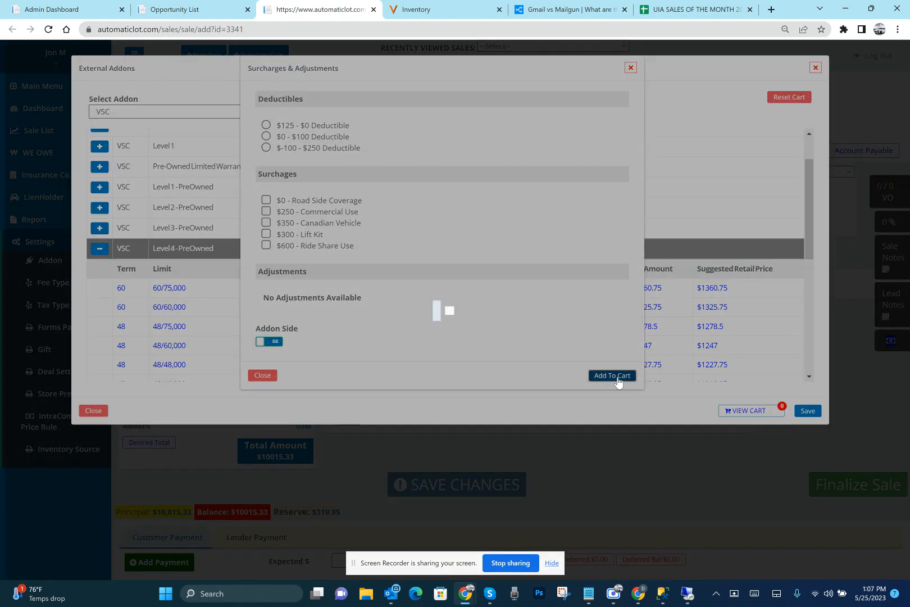
- Set the cart's Level 4 - PreOwned service contract sale price to 1799 and try to finalize the contract
{"action": "left_click", "coordinate": [746, 412]}
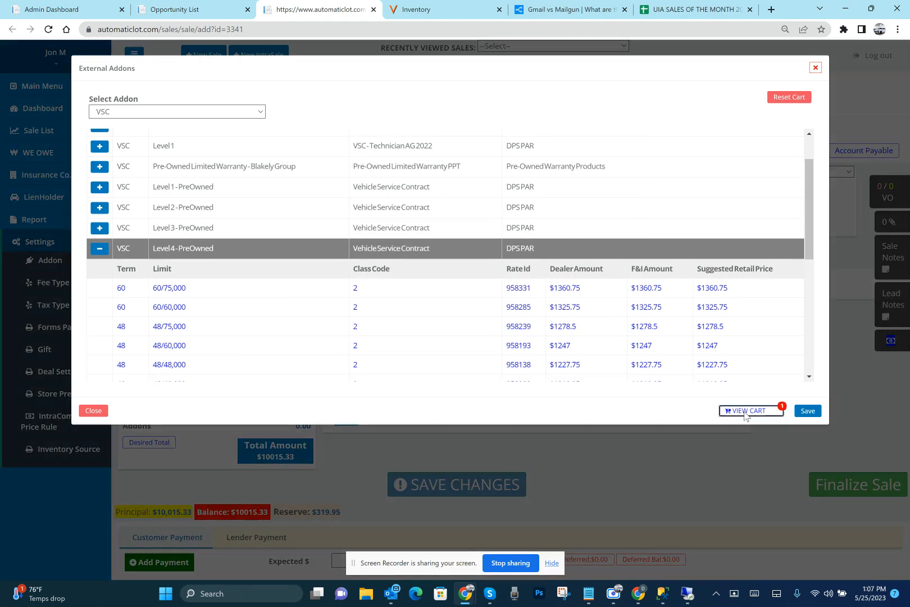
{"action": "double_click", "coordinate": [663, 121]}
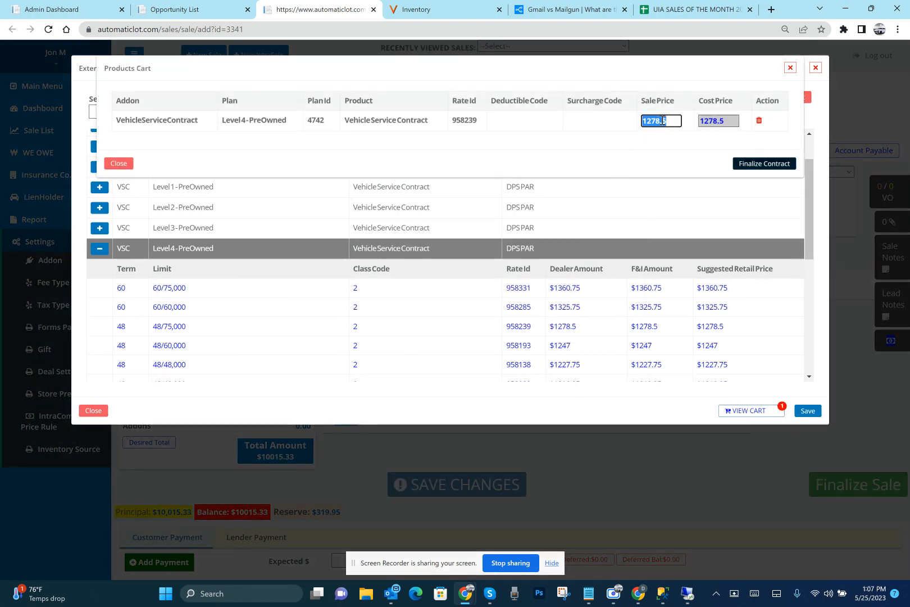
{"action": "type", "text": "1799"}
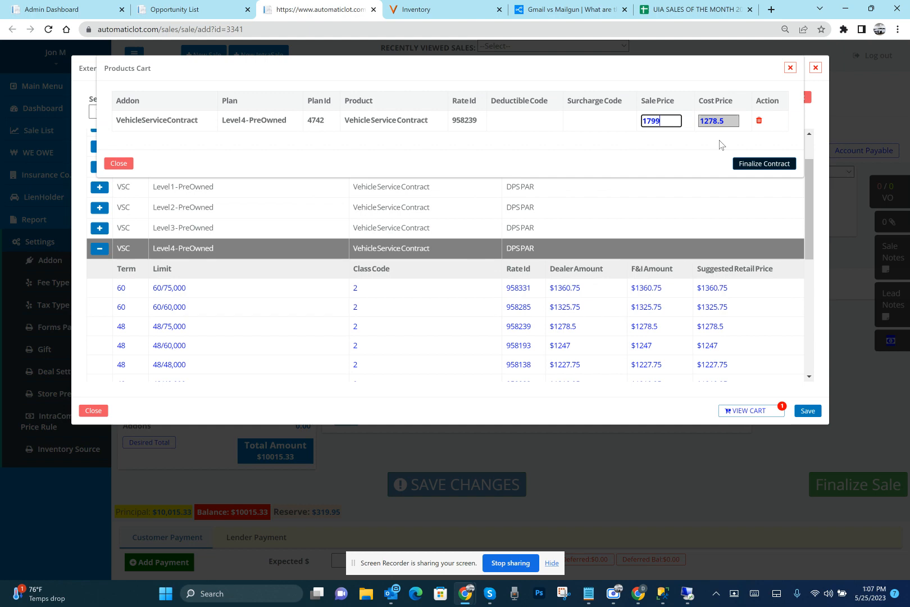
{"action": "left_click", "coordinate": [772, 172]}
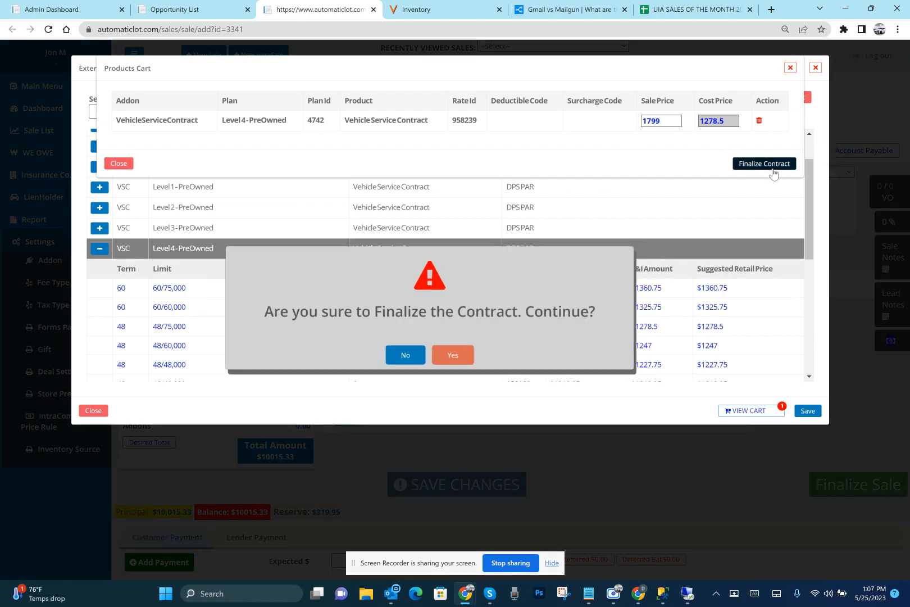
{"action": "left_click", "coordinate": [454, 358]}
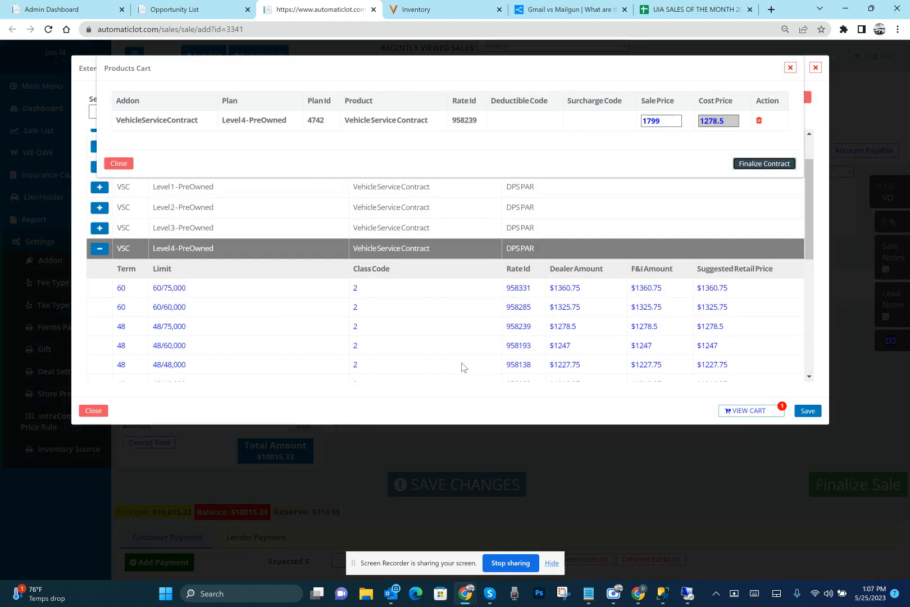
- Read the contract generation result message for the VSC product and leave the external add-ons without saving
{"action": "triple_click", "coordinate": [546, 120]}
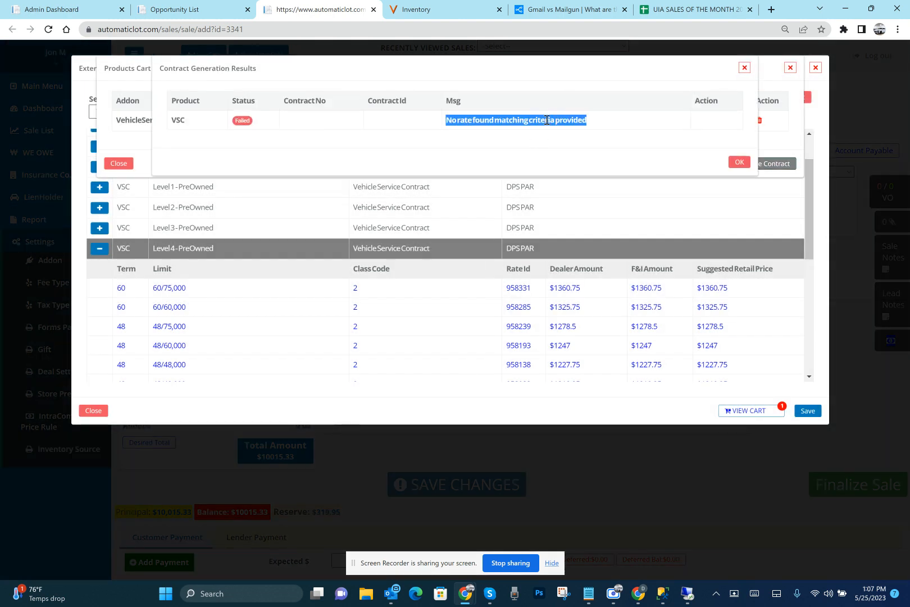
{"action": "left_click", "coordinate": [519, 139]}
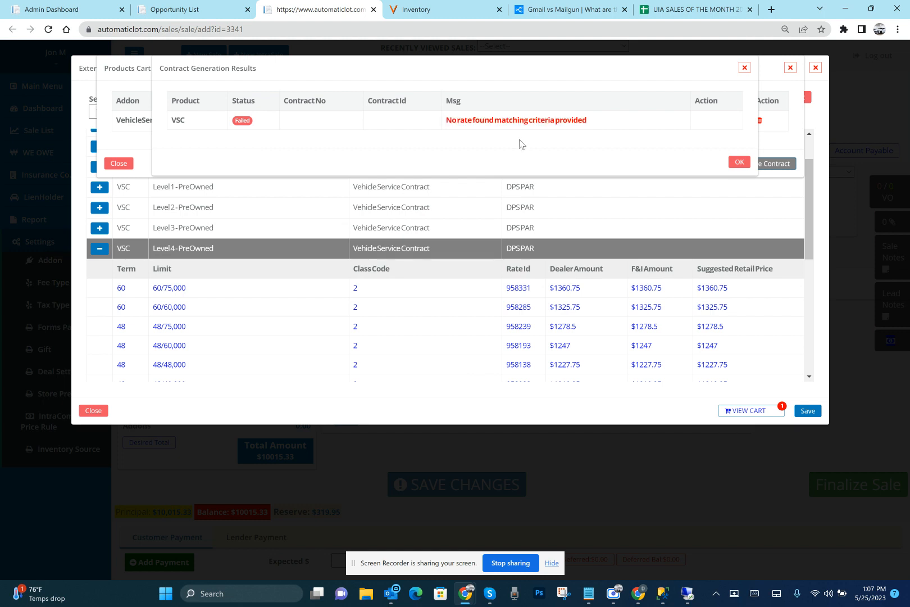
{"action": "triple_click", "coordinate": [493, 119]}
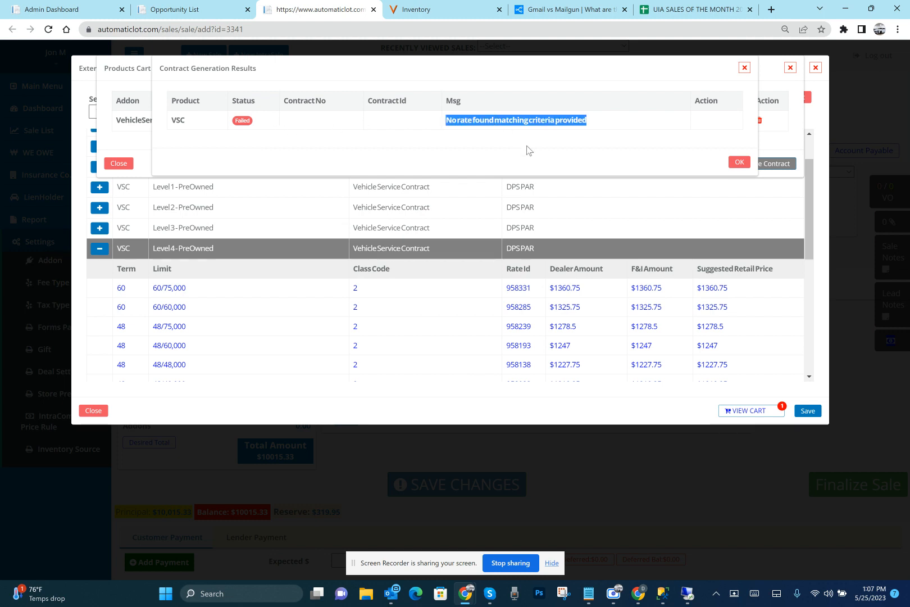
{"action": "double_click", "coordinate": [546, 120]}
{"action": "left_click", "coordinate": [624, 152]}
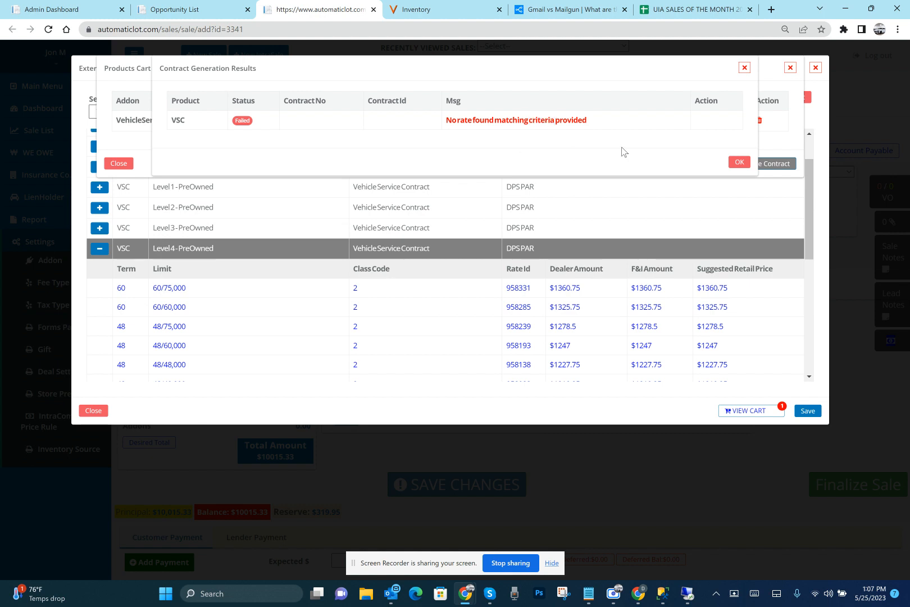
{"action": "left_click", "coordinate": [740, 163]}
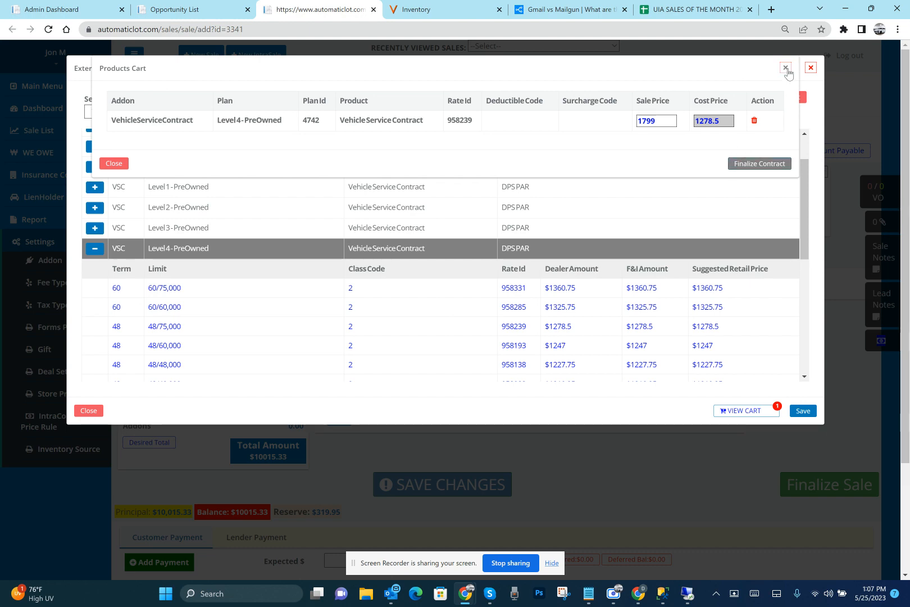
{"action": "left_click", "coordinate": [786, 68]}
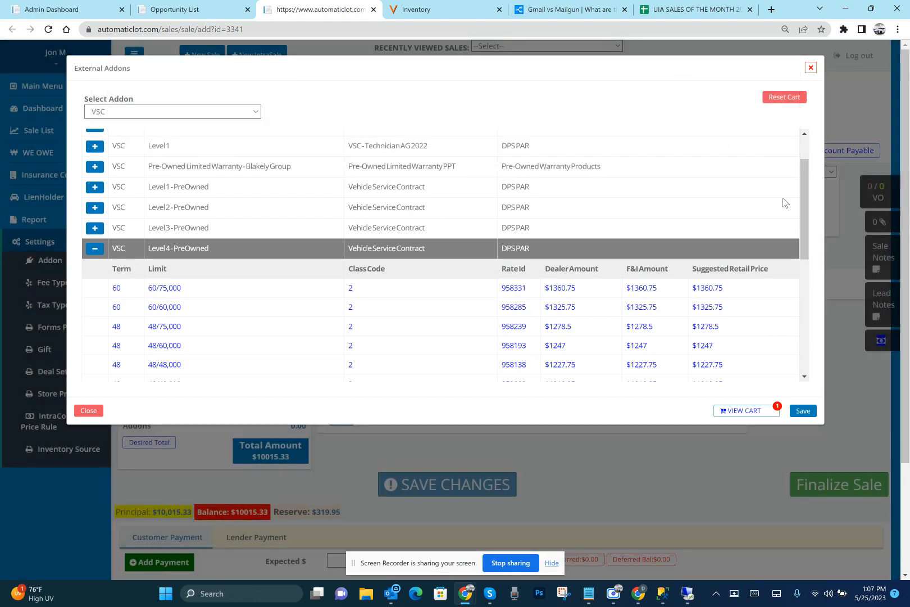
{"action": "left_click", "coordinate": [811, 68]}
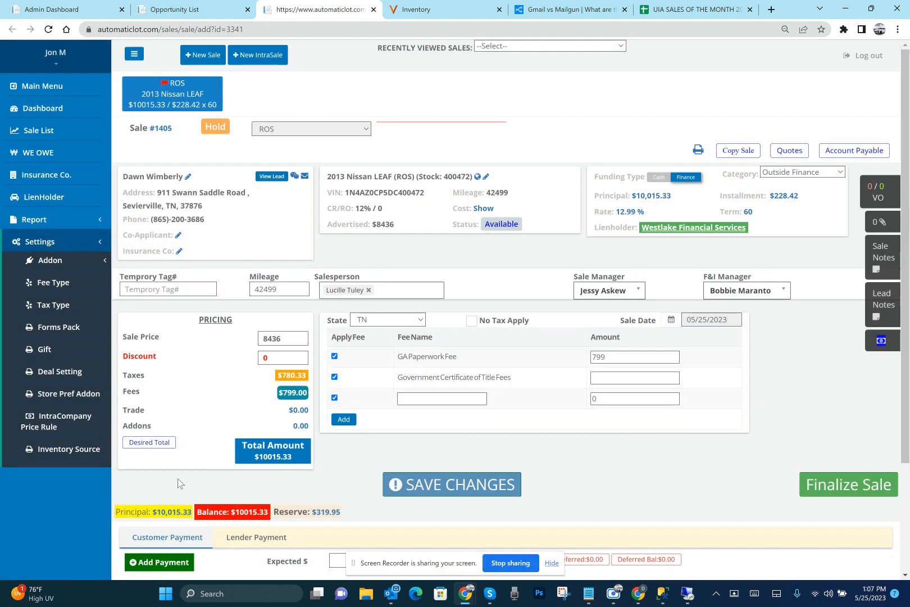
- Start a VSC add-on for the sale with Integrity Warranty as provider and Gold Plan as product
{"action": "left_click", "coordinate": [298, 425]}
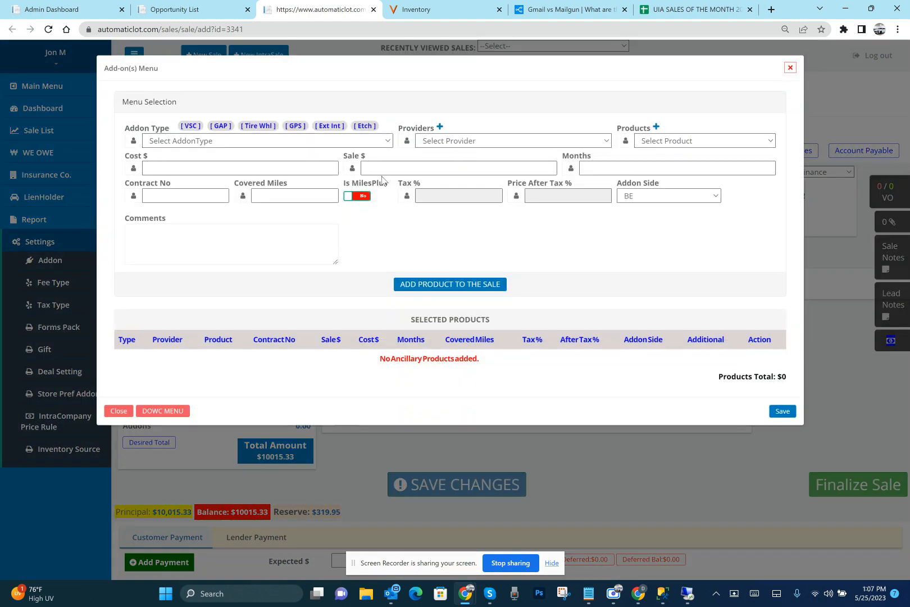
{"action": "left_click", "coordinate": [197, 128]}
{"action": "left_click", "coordinate": [477, 140]}
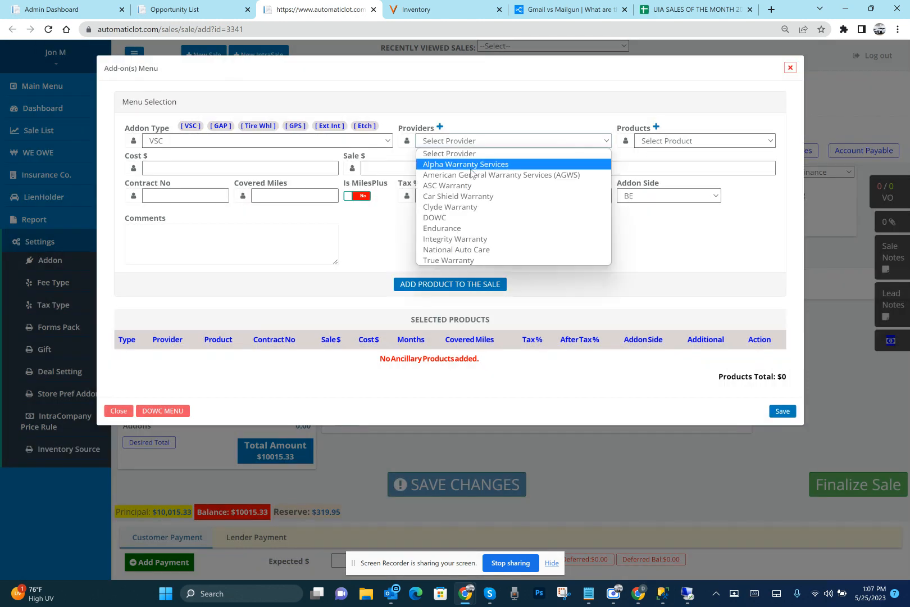
{"action": "left_click", "coordinate": [458, 240]}
{"action": "left_click", "coordinate": [709, 142]}
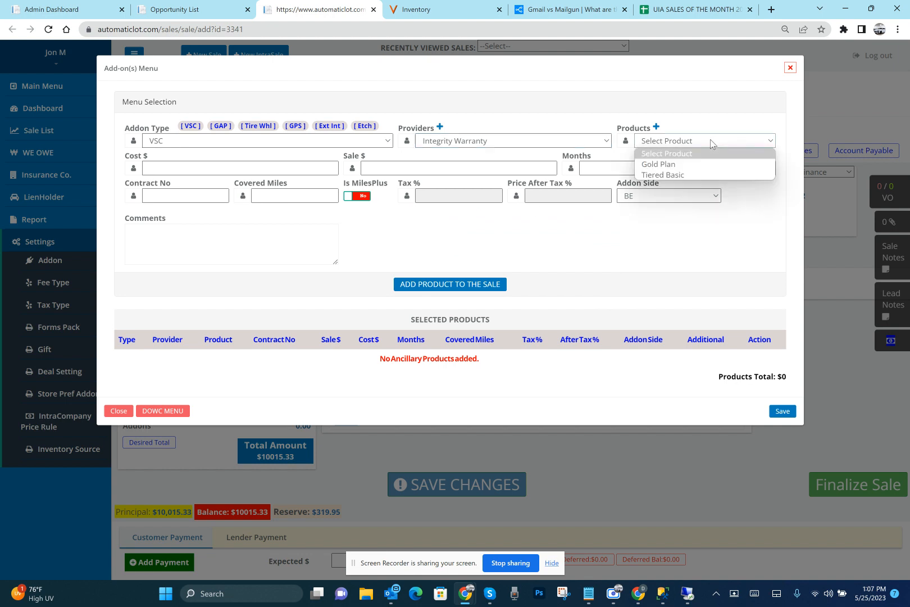
{"action": "left_click", "coordinate": [688, 164]}
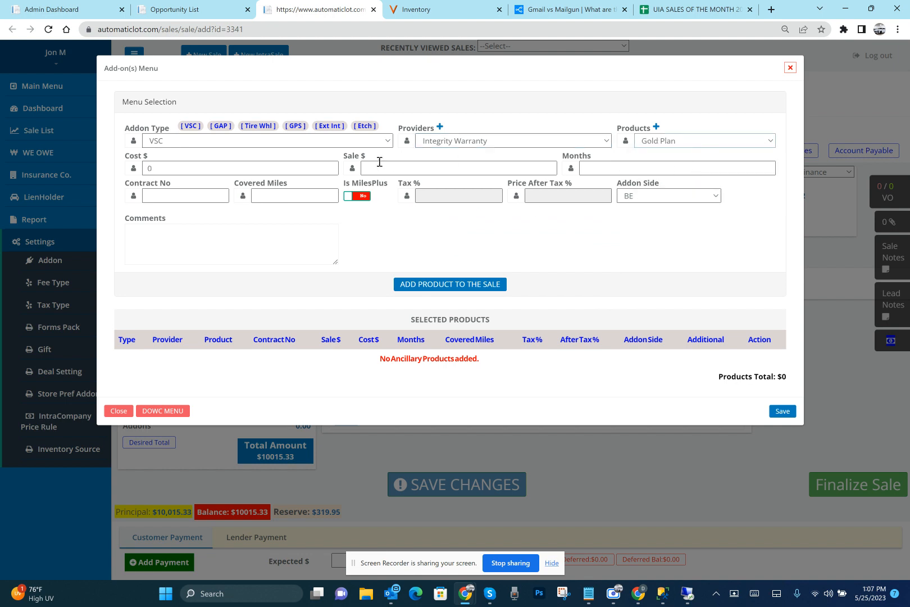
- Set the Gold Plan cost to 1100, sale price to 1550 and term to 48 months, and enter its contract number
{"action": "left_click", "coordinate": [233, 172]}
{"action": "double_click", "coordinate": [232, 172]}
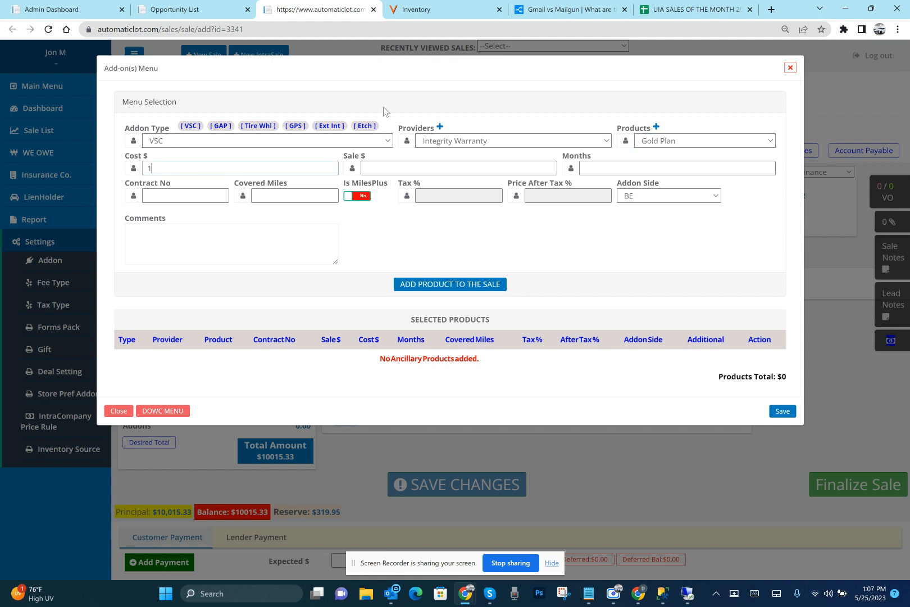
{"action": "key", "text": "Tab"}
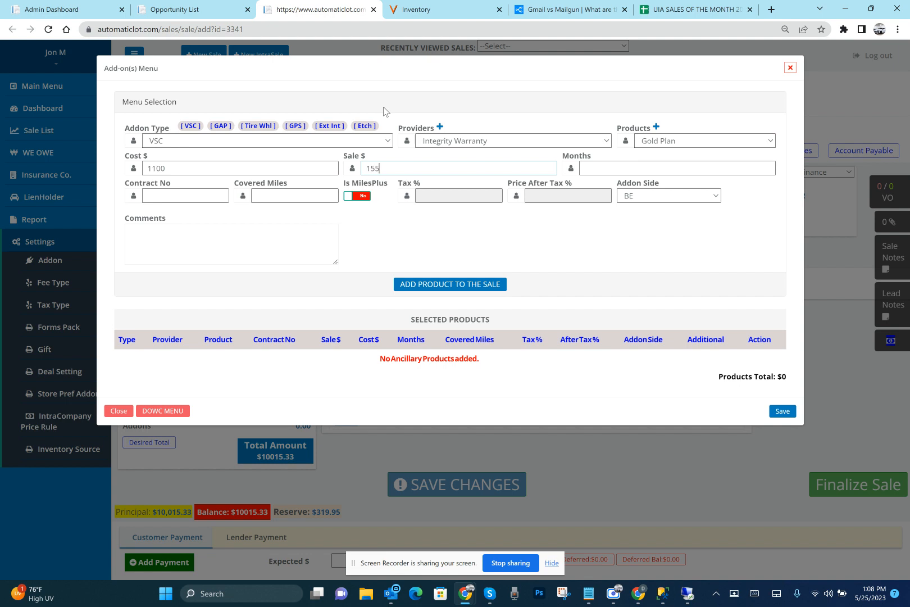
{"action": "key", "text": "Tab"}
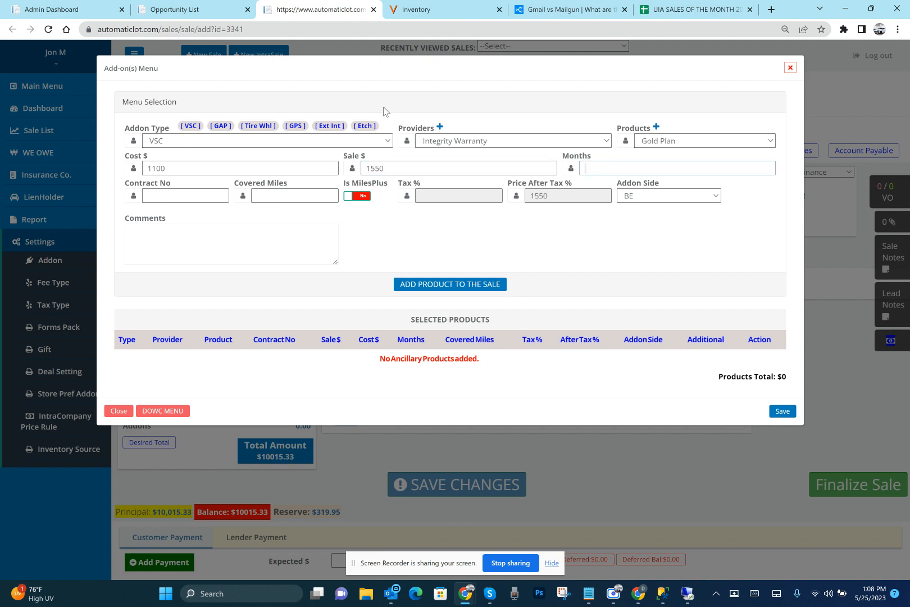
{"action": "key", "text": "Tab"}
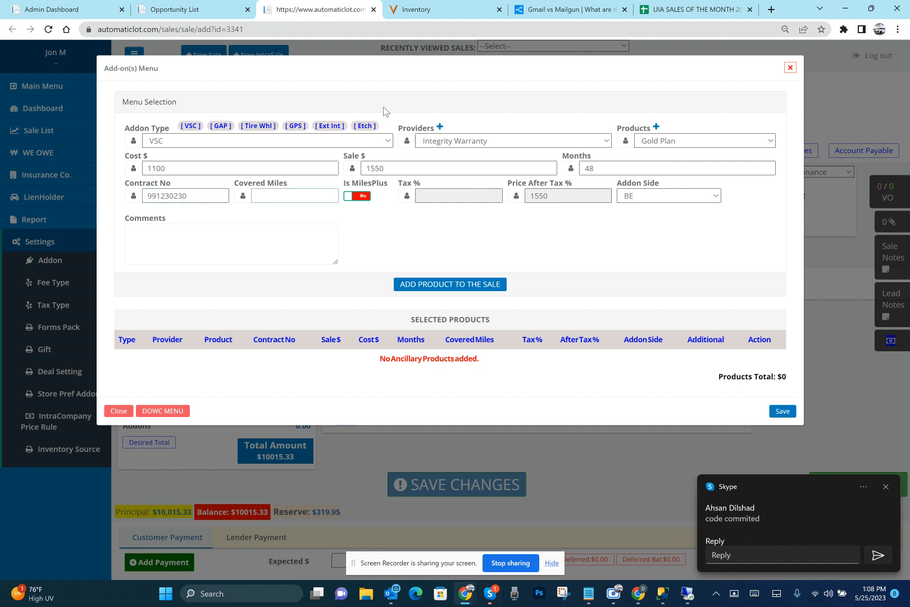
{"action": "left_click", "coordinate": [885, 486]}
- Set the Gold Plan's covered miles to 125000 and keep its add-on side as BE
{"action": "left_click", "coordinate": [294, 200]}
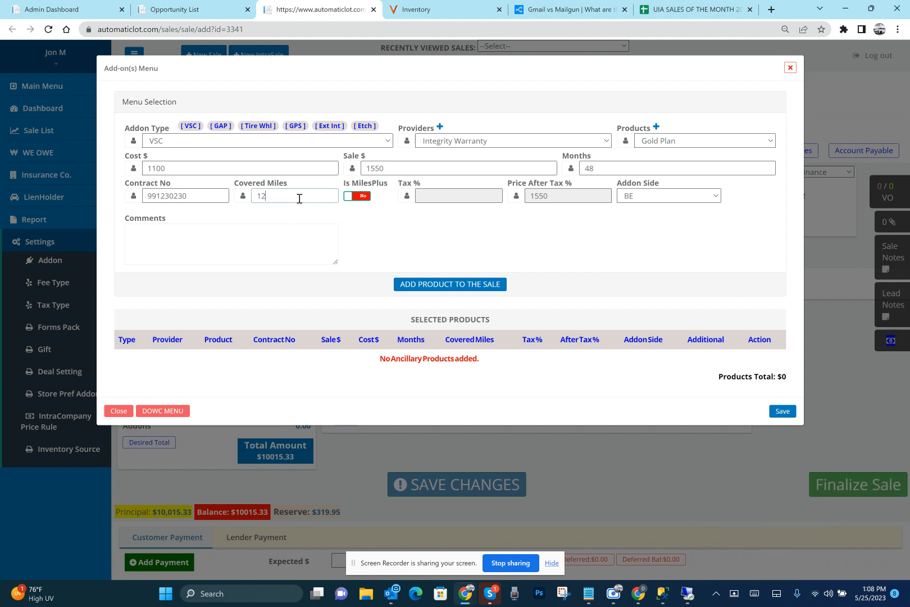
{"action": "key", "text": "Tab"}
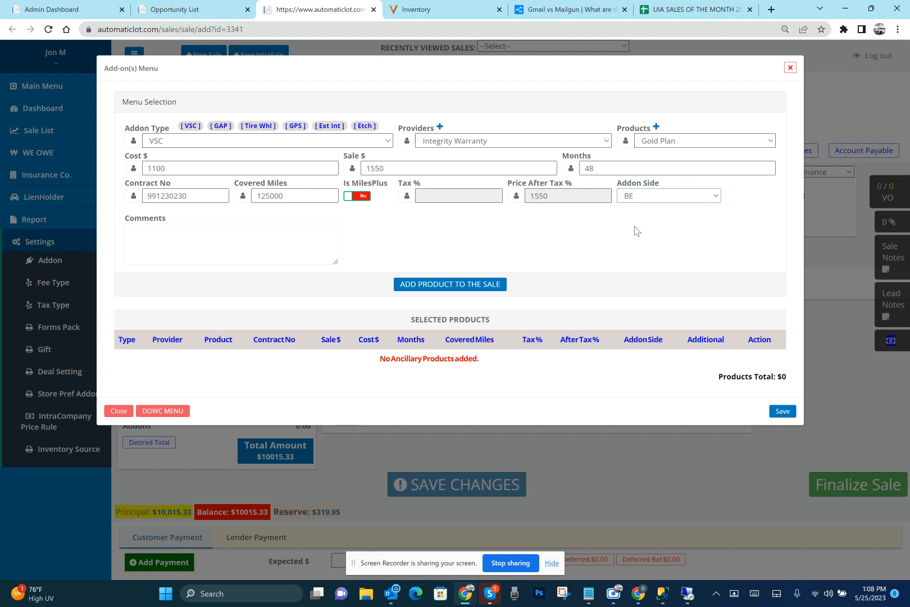
{"action": "left_click", "coordinate": [669, 198]}
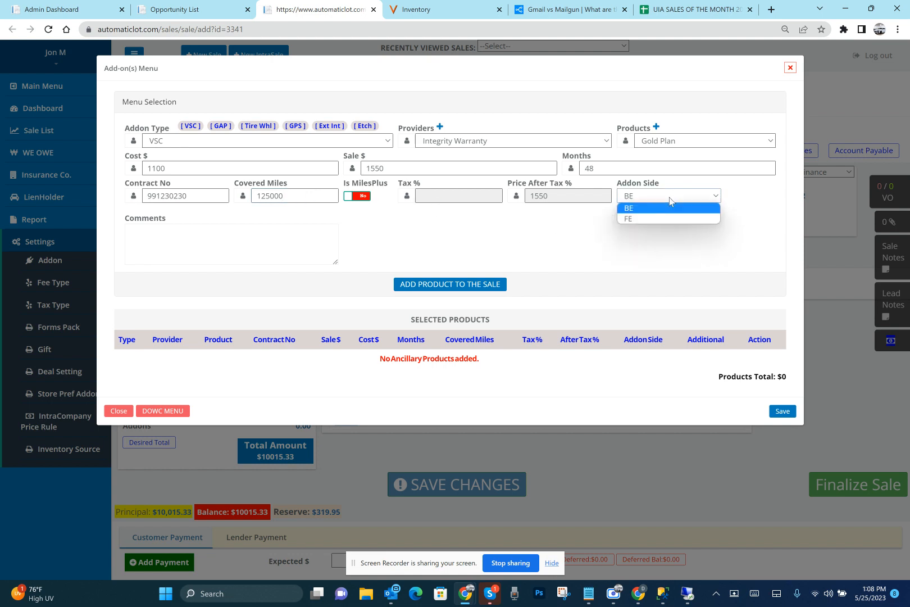
{"action": "left_click", "coordinate": [669, 197]}
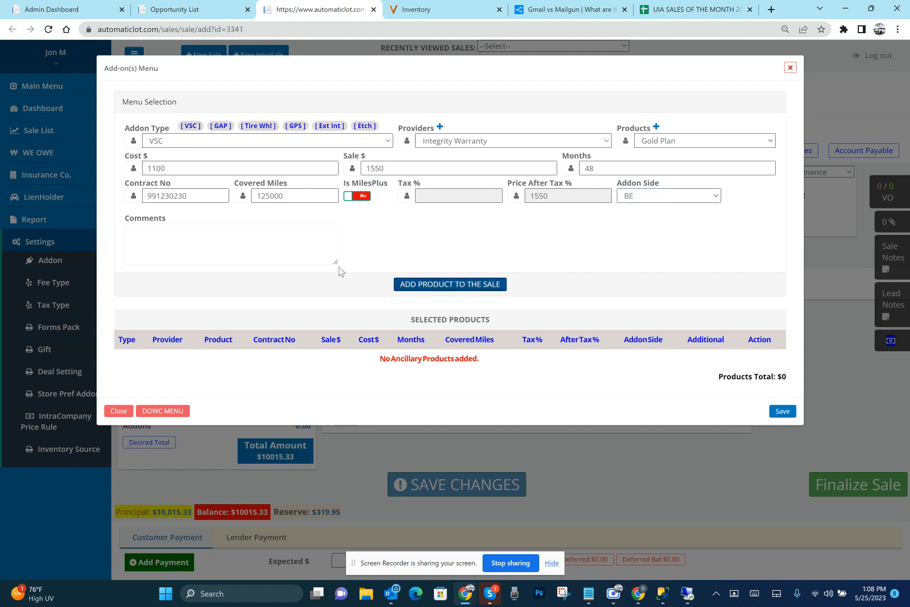
- Add the Gold Plan product to the sale without comments, then save the add-ons and the sale changes
{"action": "left_click", "coordinate": [301, 250]}
{"action": "left_click", "coordinate": [452, 285]}
{"action": "left_click", "coordinate": [785, 414]}
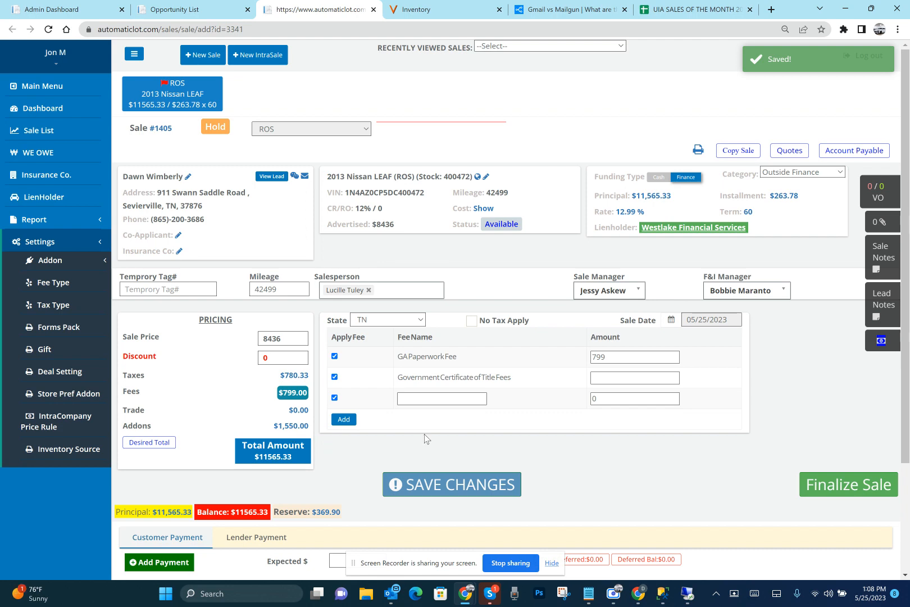
{"action": "left_click", "coordinate": [430, 486]}
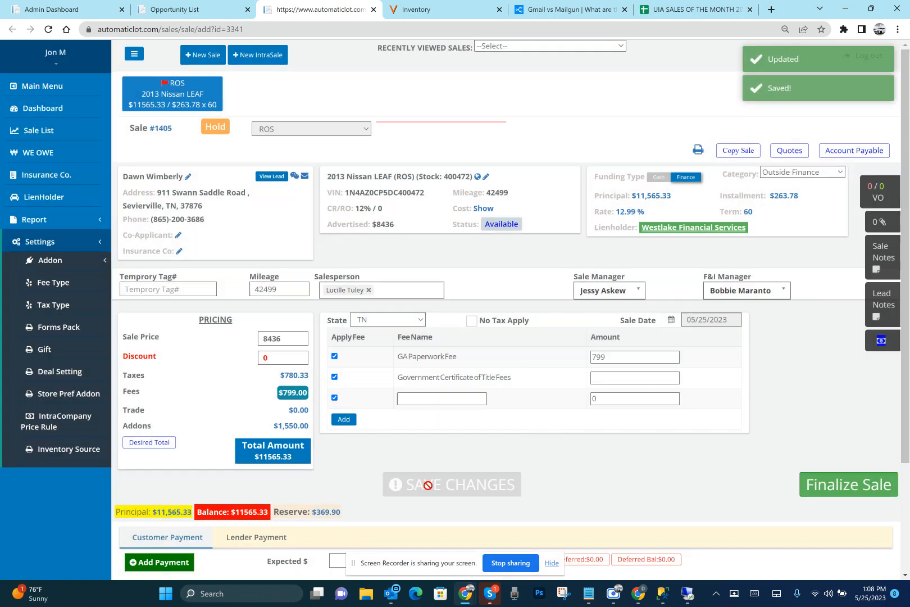
- Open the commission calculation, leave No Commission disabled, and set the Reserve Earned commission to 15%
{"action": "left_click", "coordinate": [882, 347]}
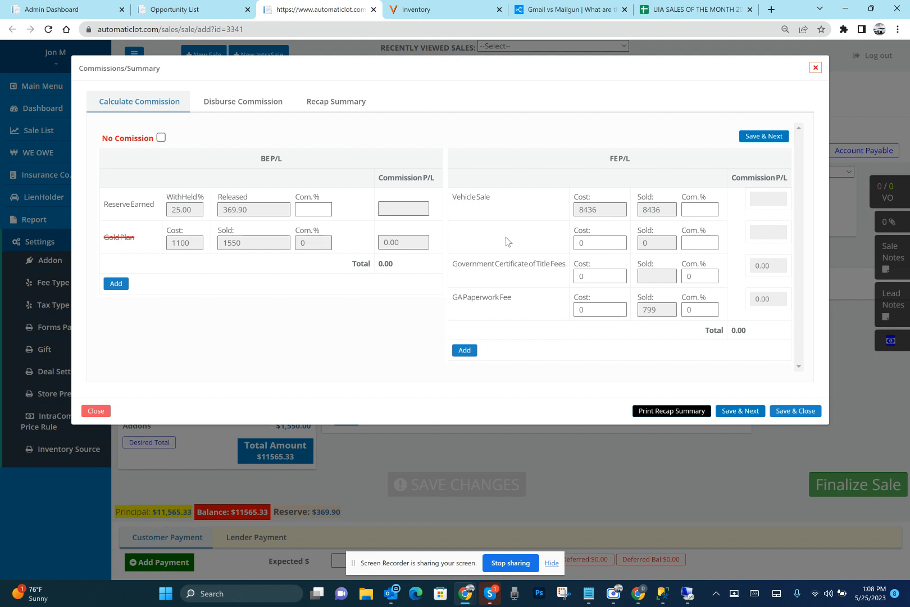
{"action": "left_click", "coordinate": [161, 138]}
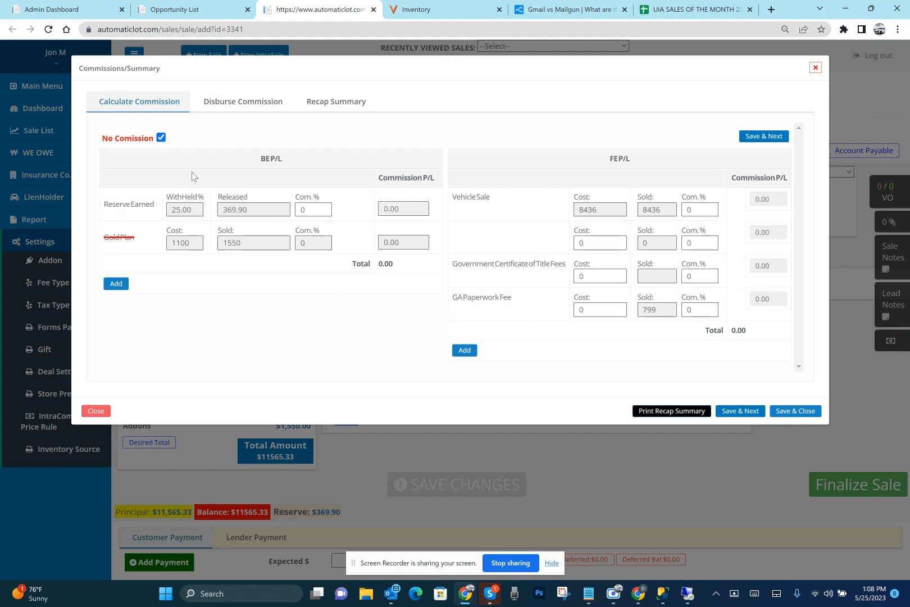
{"action": "left_click", "coordinate": [162, 137]}
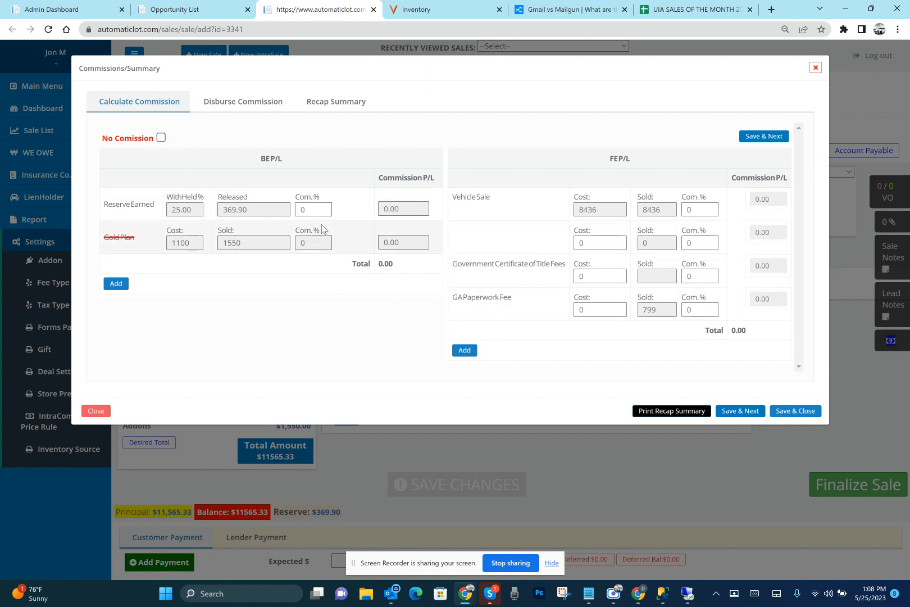
{"action": "double_click", "coordinate": [317, 210]}
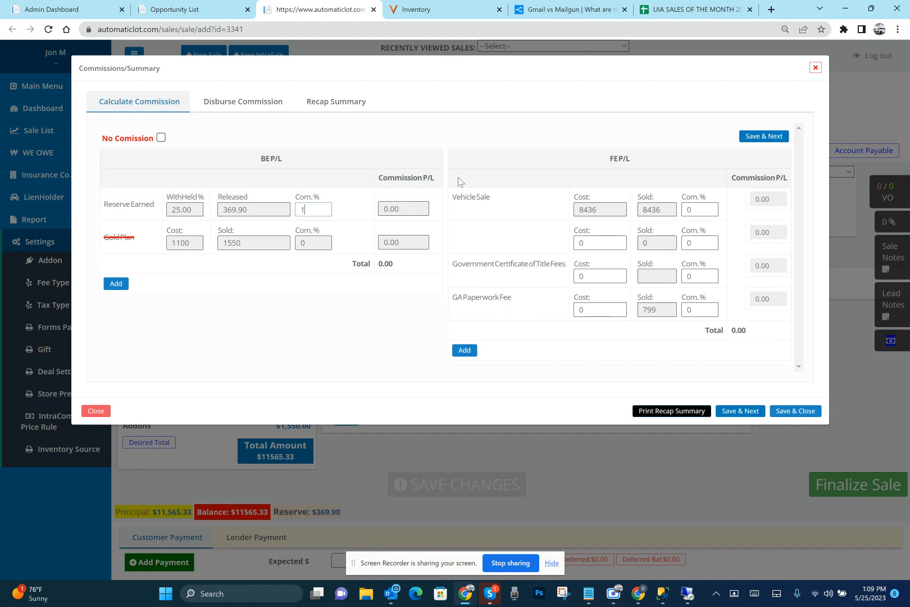
{"action": "key", "text": "Tab"}
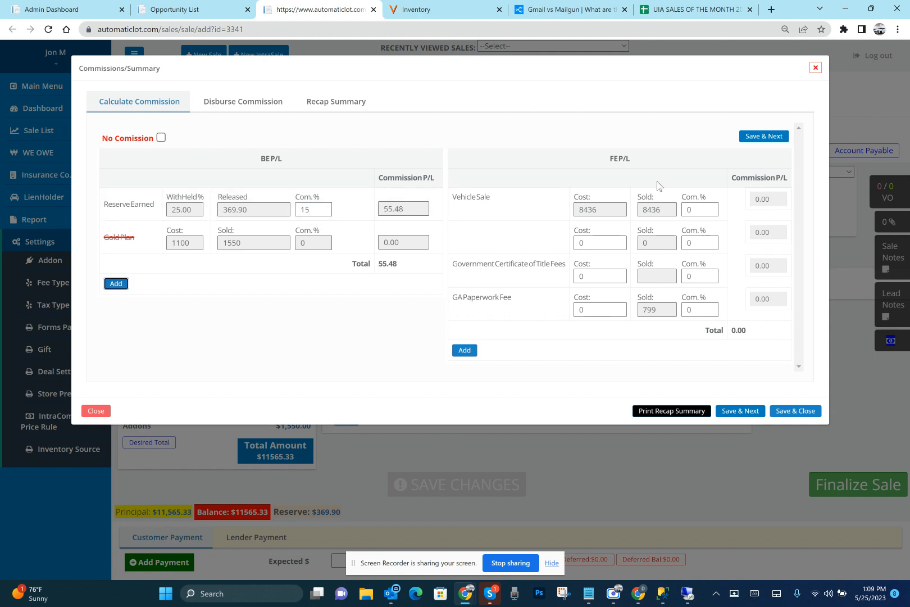
- Set the GA Paperwork Fee commission to 10% and save the calculation to continue to commission disbursement
{"action": "double_click", "coordinate": [700, 206]}
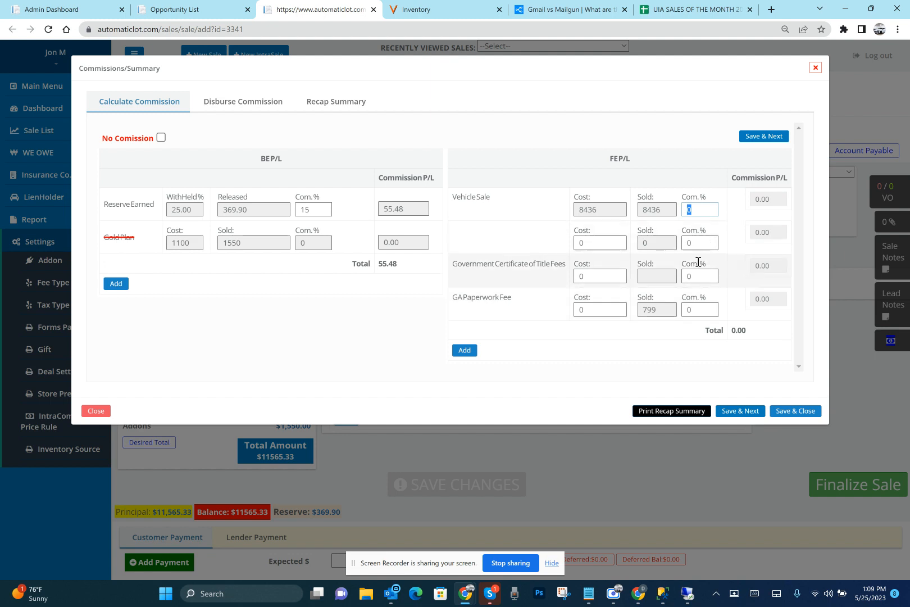
{"action": "left_click", "coordinate": [702, 309]}
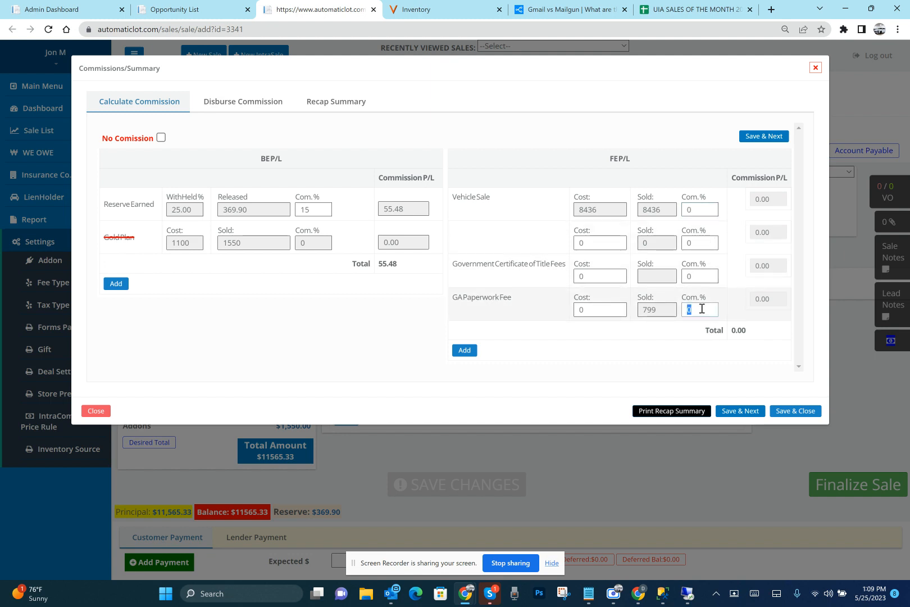
{"action": "type", "text": "10"}
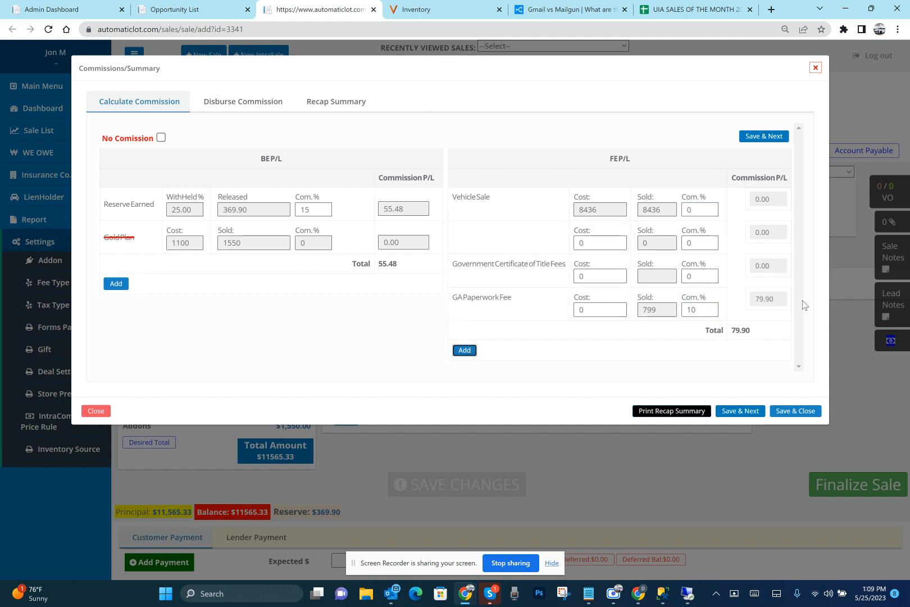
{"action": "left_click", "coordinate": [711, 280]}
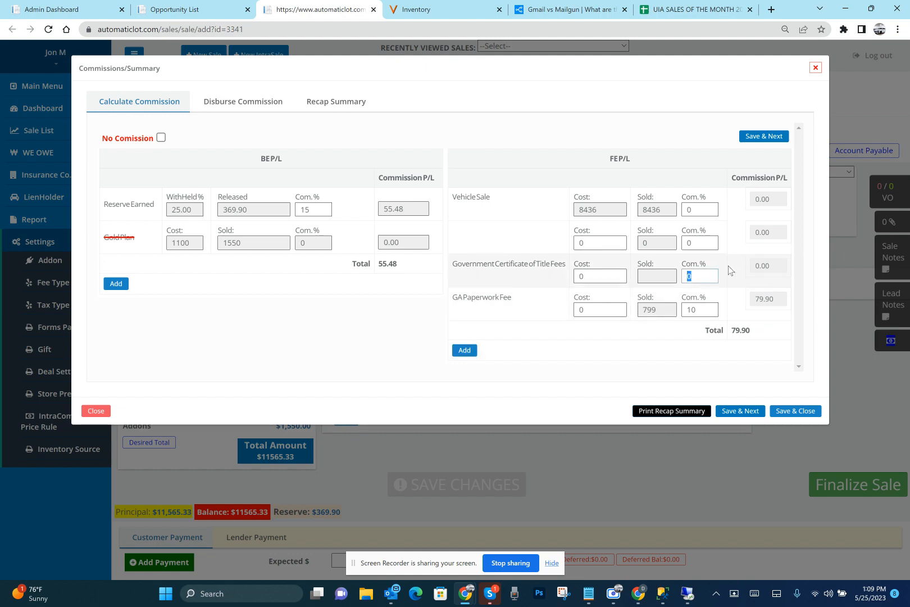
{"action": "left_click", "coordinate": [690, 376]}
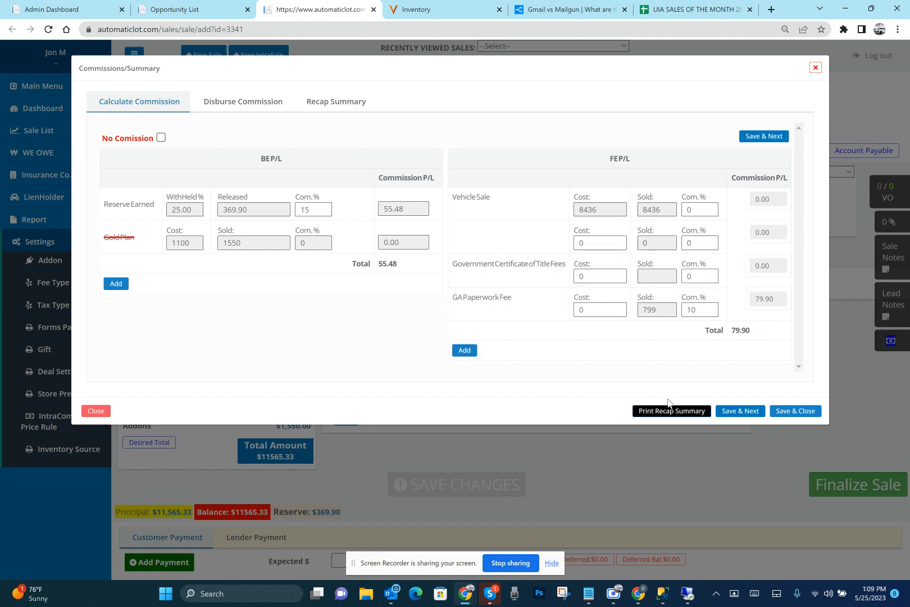
{"action": "left_click", "coordinate": [740, 410]}
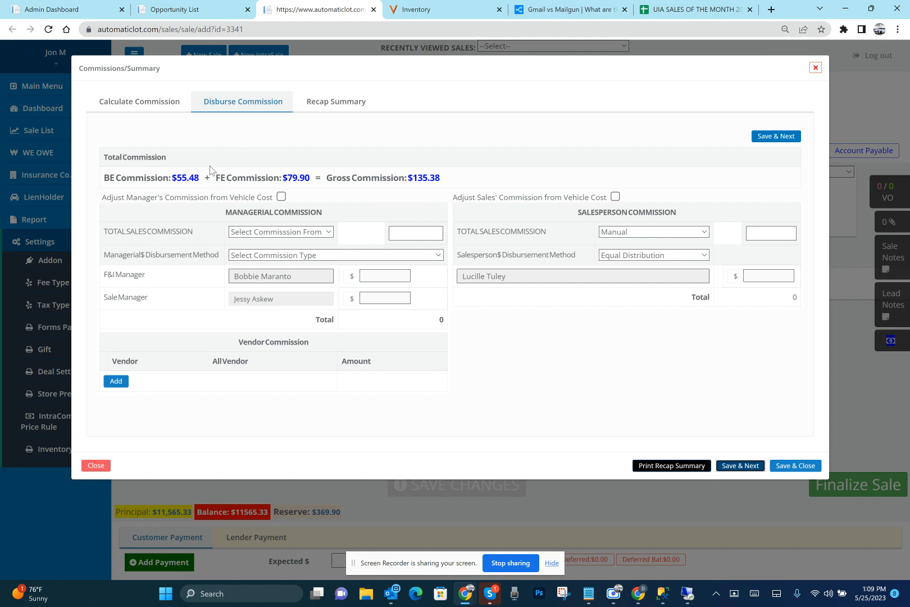
- Examine the BE, FE and gross commission amounts and the salesperson commission section before disbursing
{"action": "double_click", "coordinate": [182, 181]}
{"action": "left_click", "coordinate": [274, 140]}
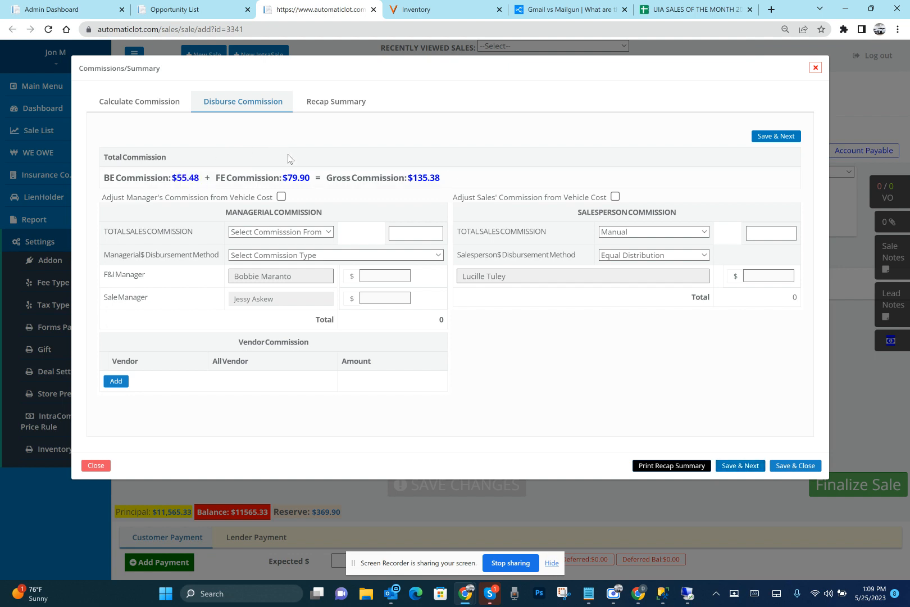
{"action": "double_click", "coordinate": [300, 179]}
{"action": "left_click", "coordinate": [394, 140]}
{"action": "triple_click", "coordinate": [428, 175]}
{"action": "left_click", "coordinate": [460, 146]}
{"action": "triple_click", "coordinate": [627, 213]}
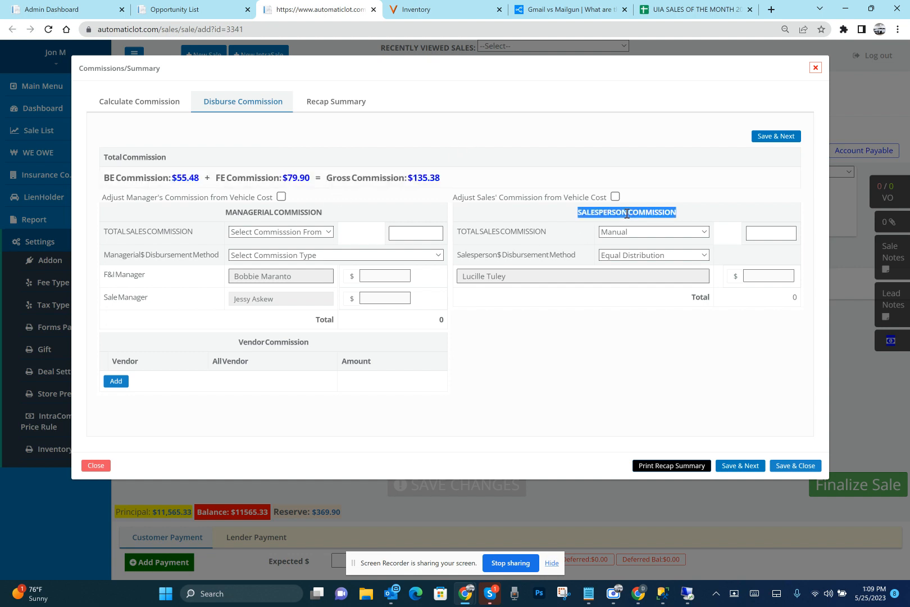
{"action": "left_click", "coordinate": [579, 123]}
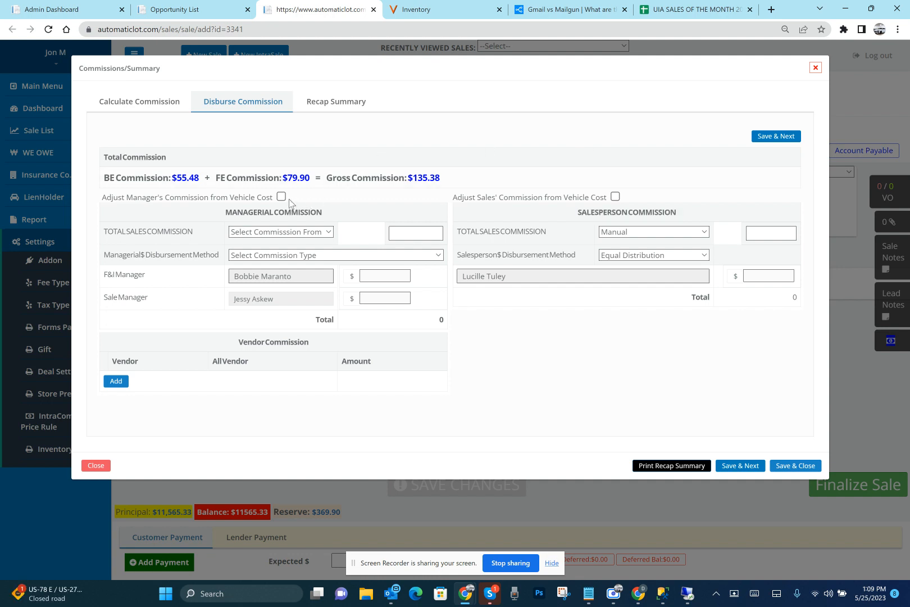
- Set the managerial total sales commission to a manual 300 and disburse it by Equal Distribution
{"action": "left_click", "coordinate": [318, 235]}
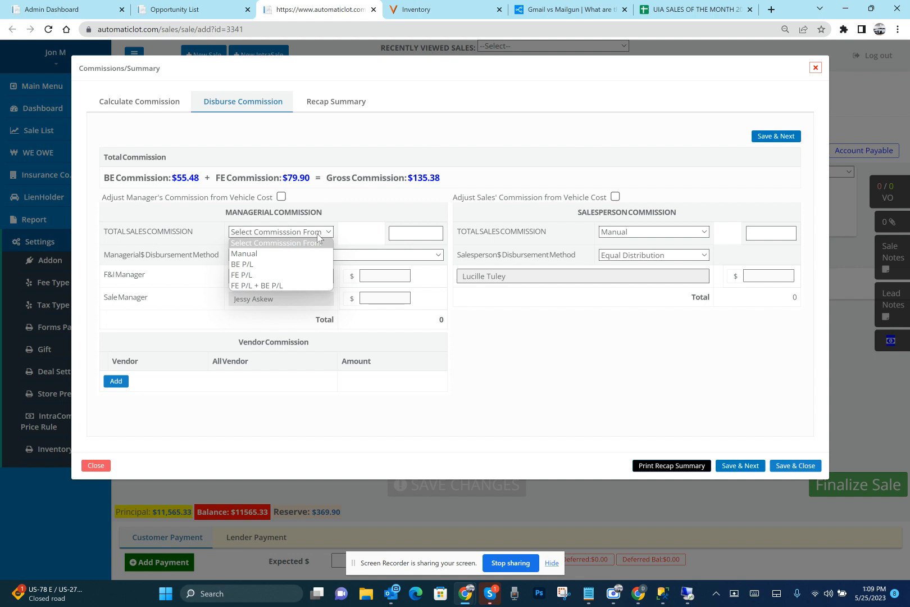
{"action": "left_click", "coordinate": [283, 259]}
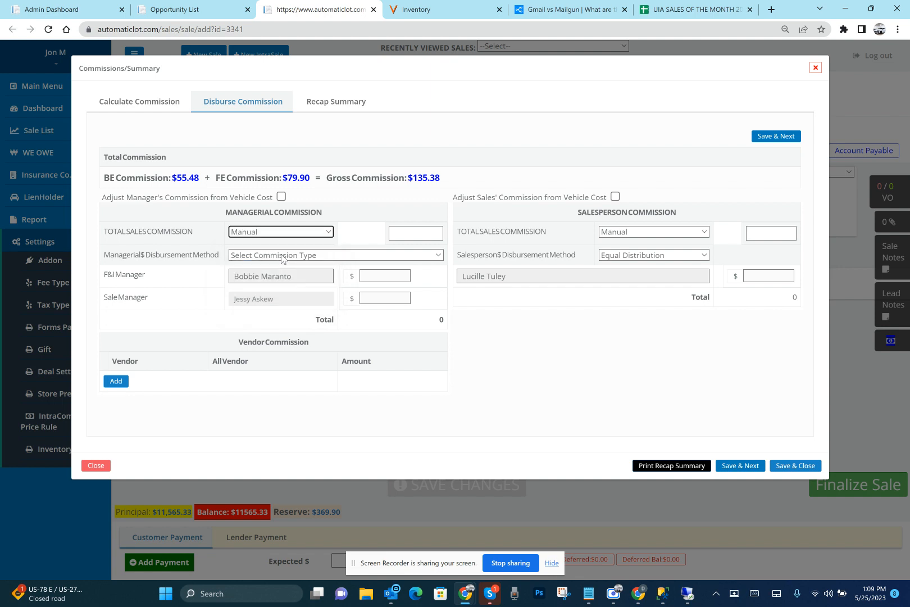
{"action": "left_click", "coordinate": [428, 233]}
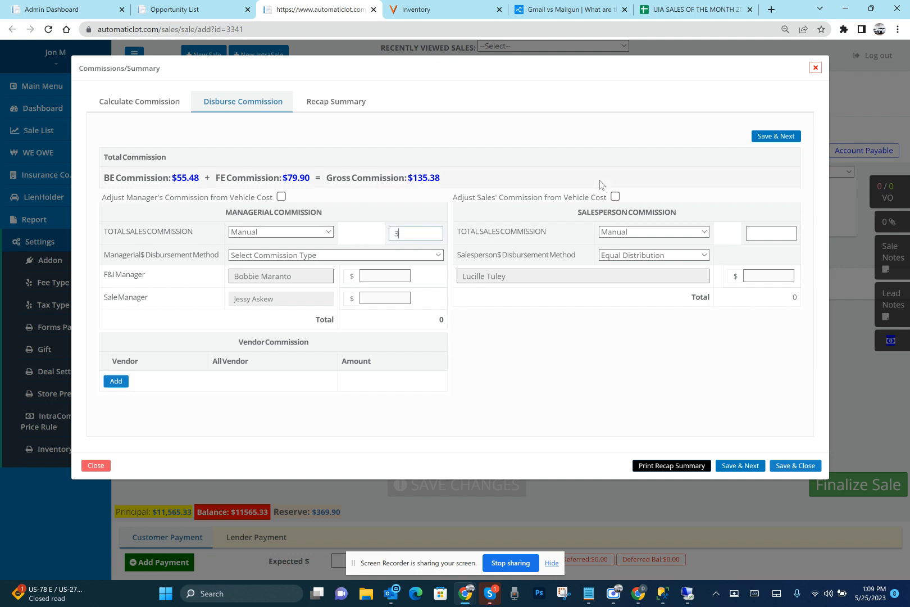
{"action": "key", "text": "Tab"}
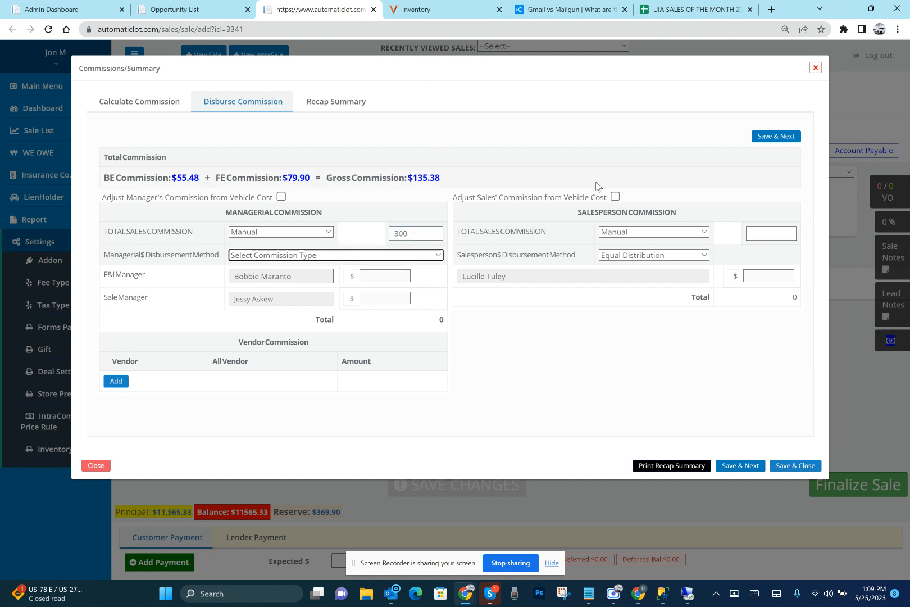
{"action": "left_click", "coordinate": [440, 255]}
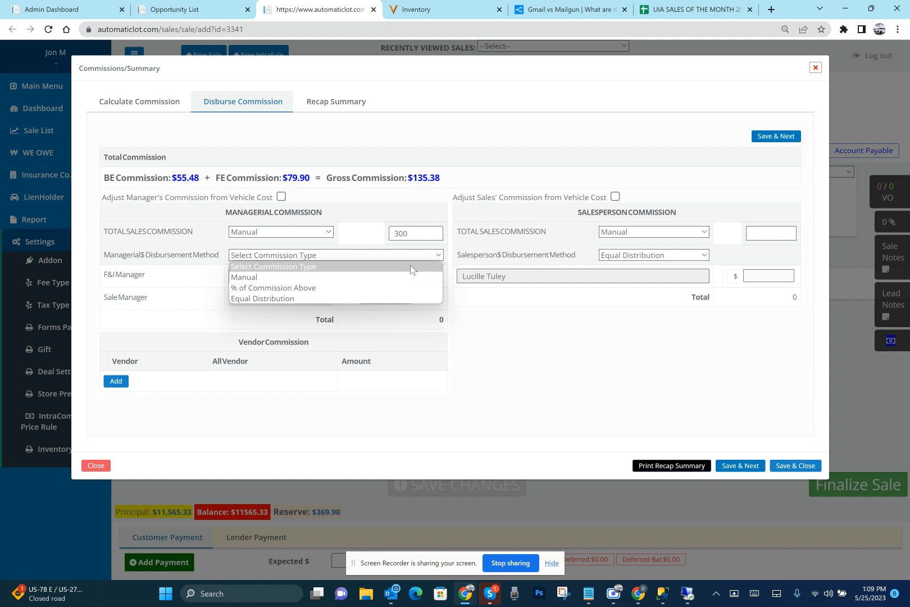
{"action": "left_click", "coordinate": [296, 299]}
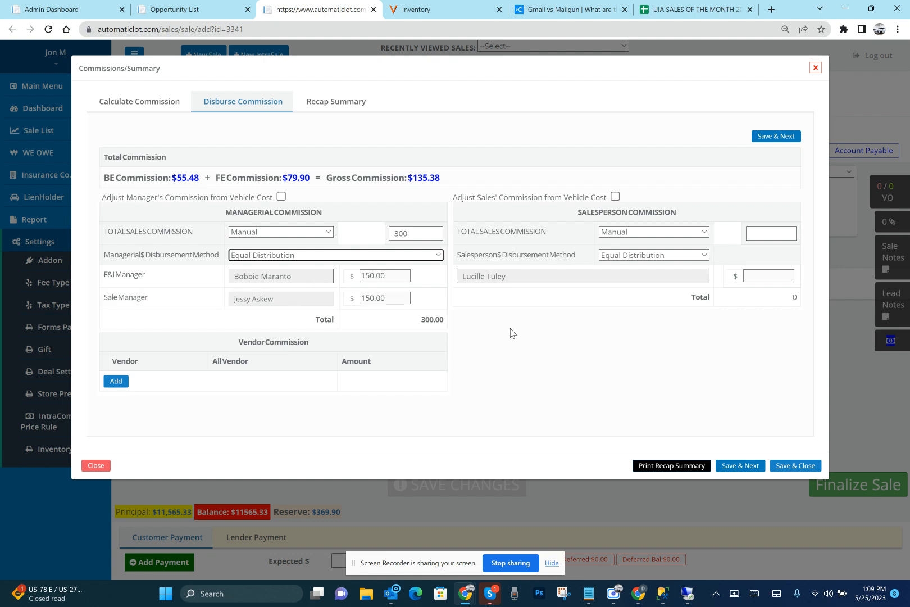
- Switch the managerial disbursement to % of Commission Above, giving the F&I Manager 60% and the Sale Manager 40%
{"action": "left_click", "coordinate": [426, 258]}
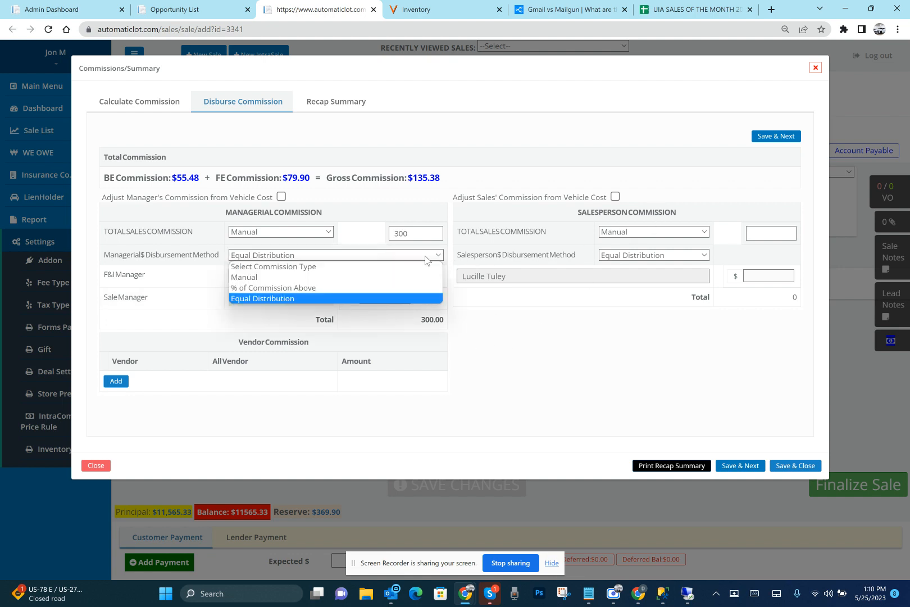
{"action": "left_click", "coordinate": [344, 293]}
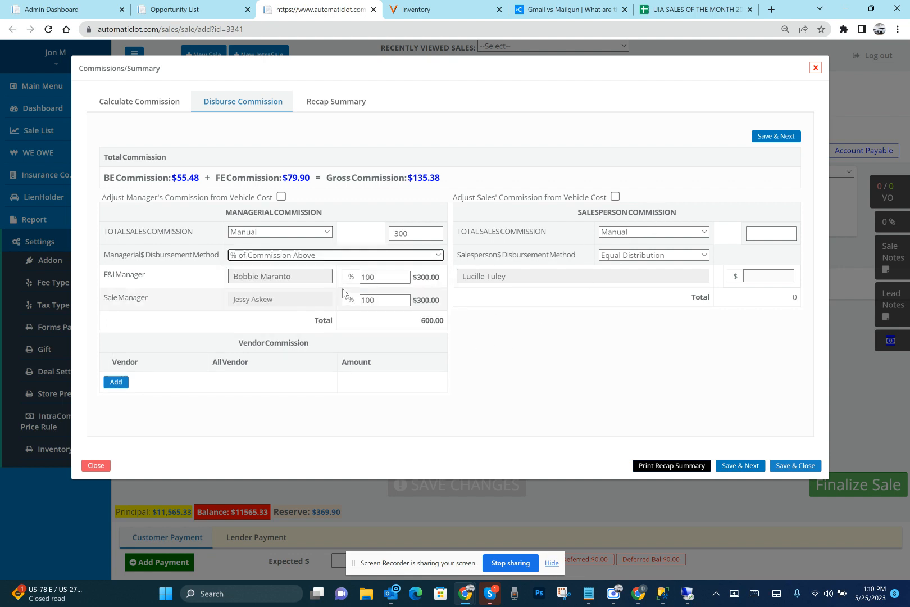
{"action": "double_click", "coordinate": [386, 278]}
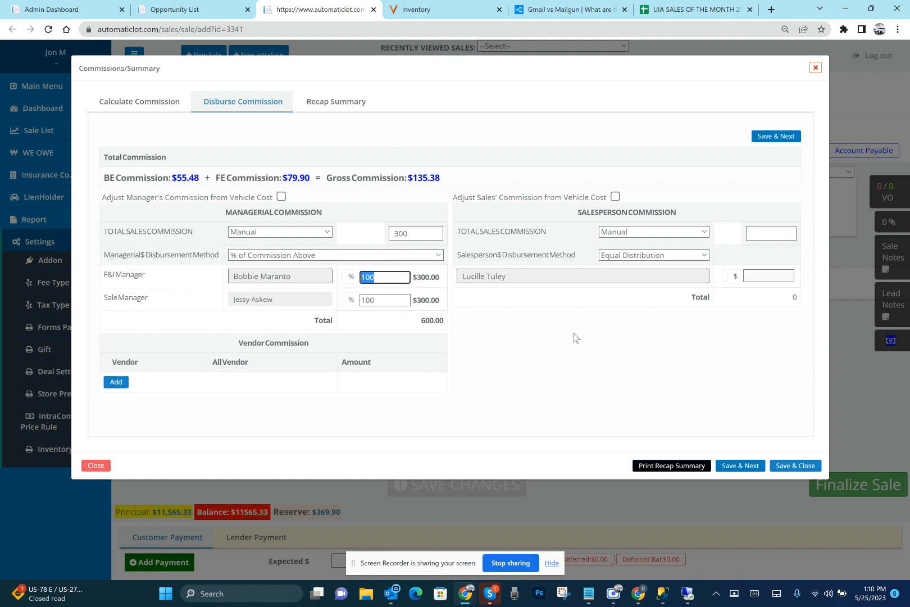
{"action": "type", "text": "60"}
{"action": "key", "text": "Tab"}
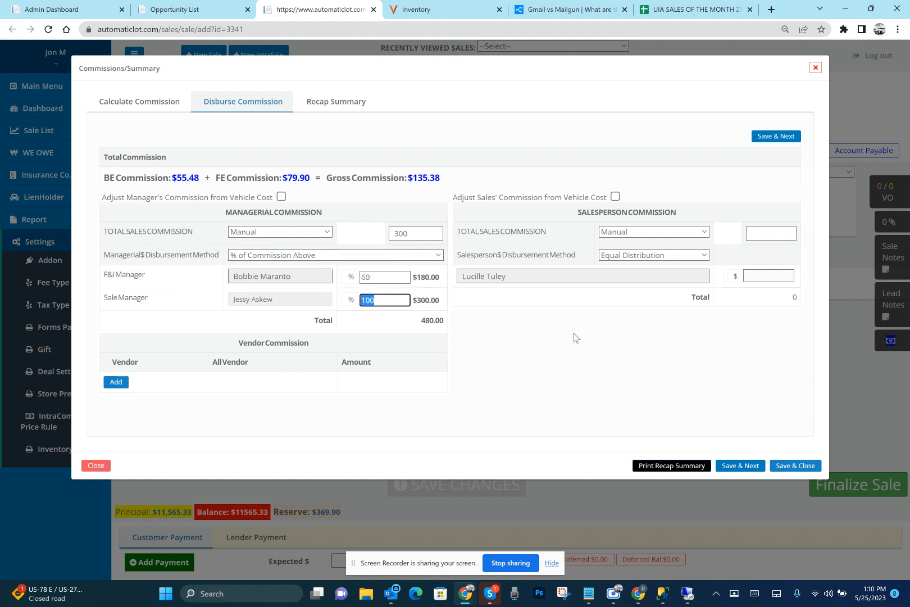
{"action": "type", "text": "40"}
- Set the salesperson's total sales commission to 250 with Equal Distribution and save the disbursement to continue to the recap
{"action": "left_click", "coordinate": [762, 237]}
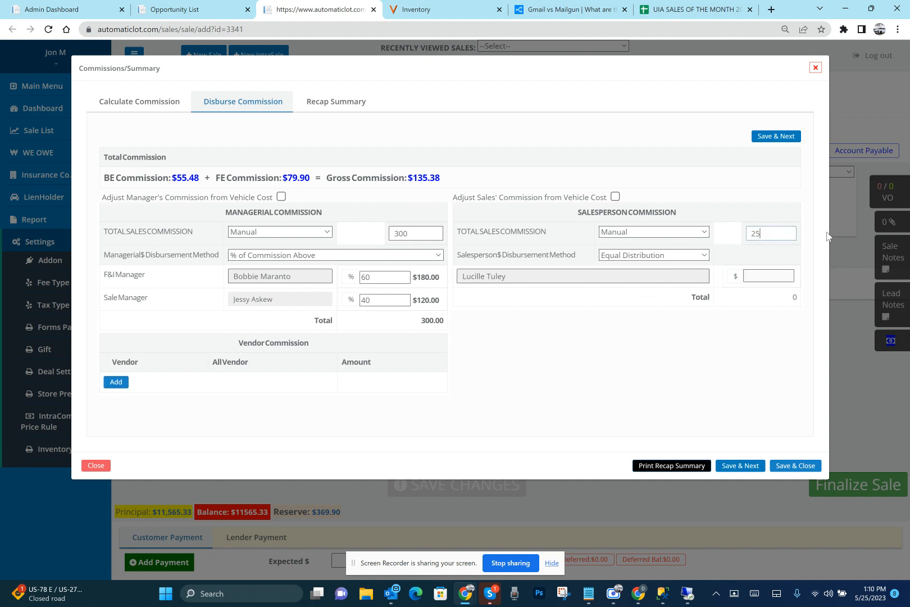
{"action": "key", "text": "Tab"}
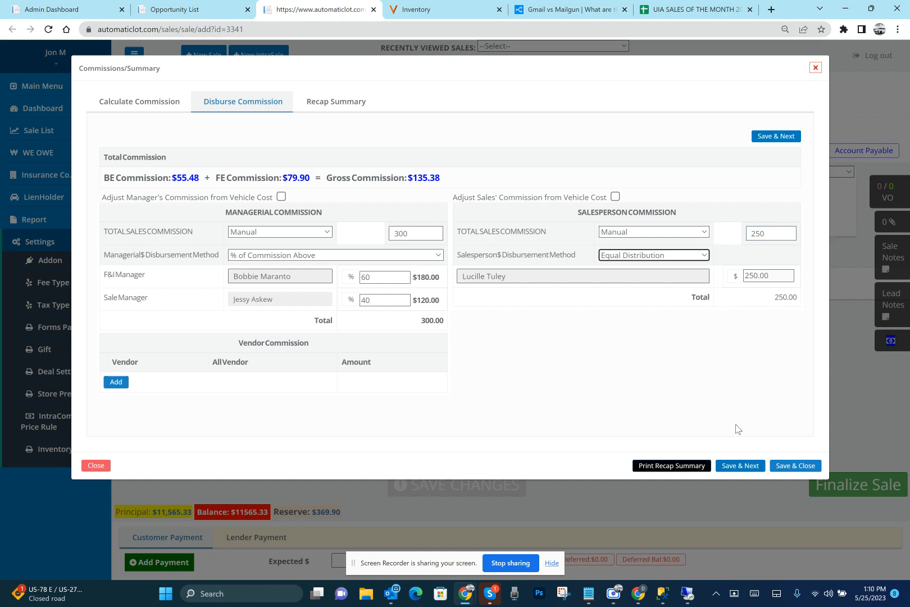
{"action": "left_click", "coordinate": [747, 466]}
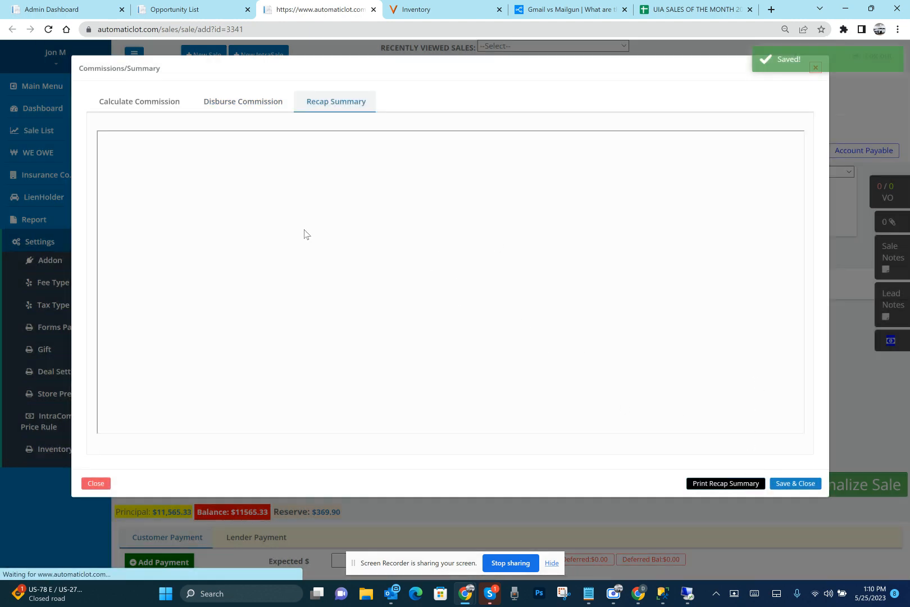
- Review the recap summary of the sale's commissions, then save and close the commissions
{"action": "left_click", "coordinate": [255, 110]}
{"action": "left_click", "coordinate": [333, 106]}
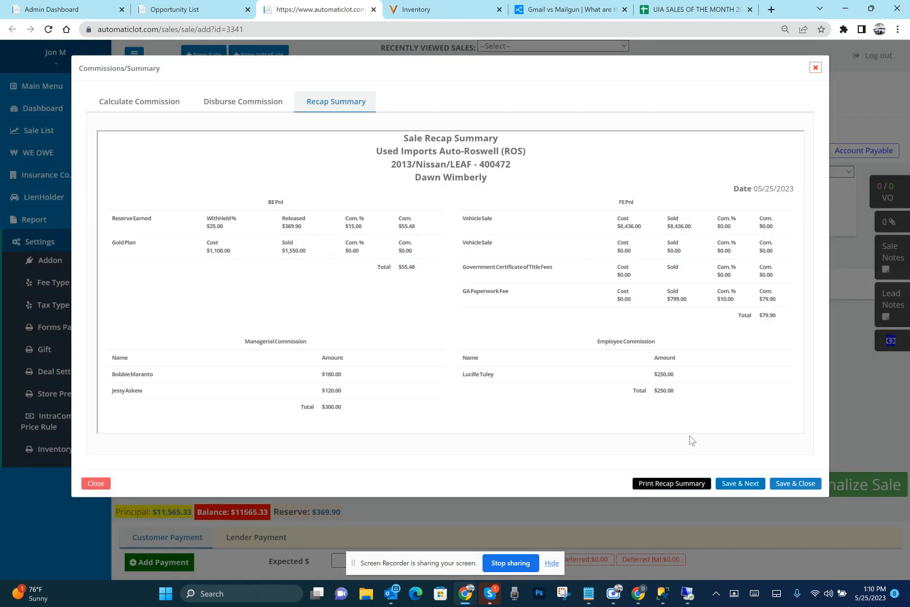
{"action": "left_click", "coordinate": [797, 486]}
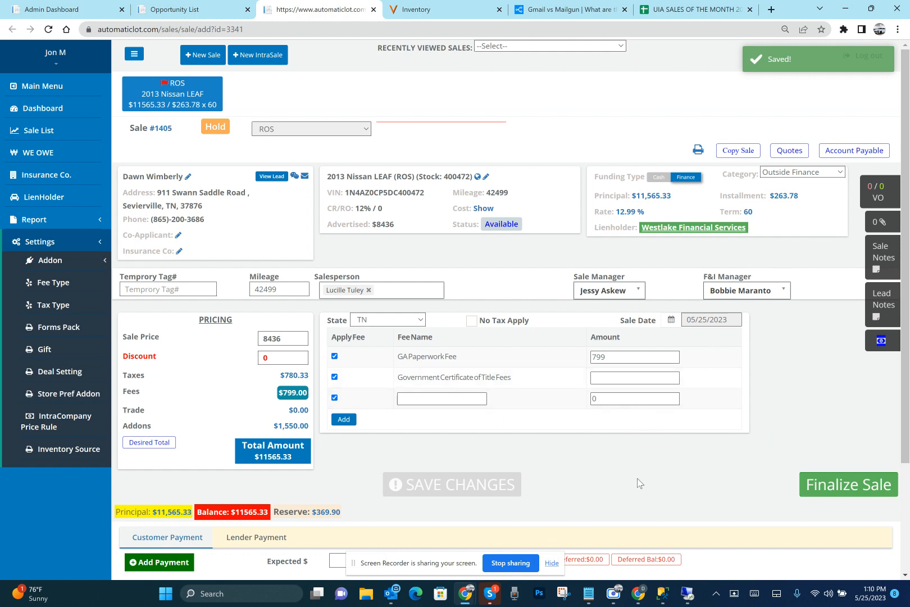
{"action": "scroll", "coordinate": [638, 478], "scroll_direction": "down", "scroll_amount": 3}
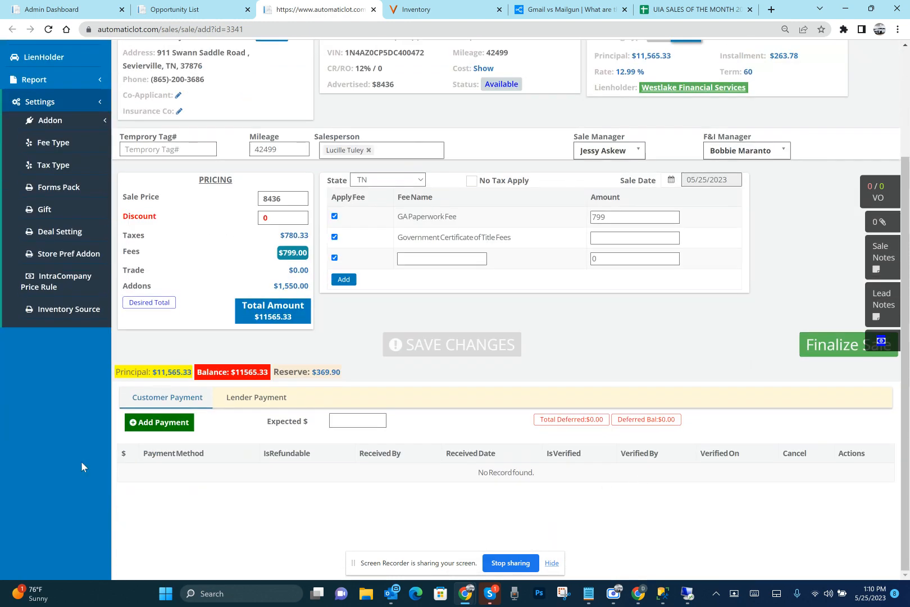
{"action": "left_click", "coordinate": [160, 423]}
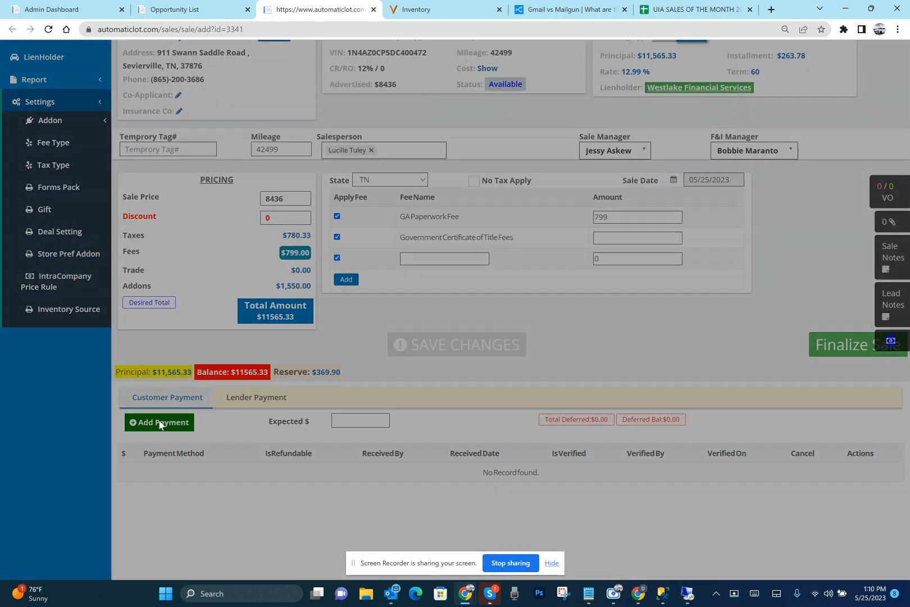
{"action": "left_click", "coordinate": [293, 109]}
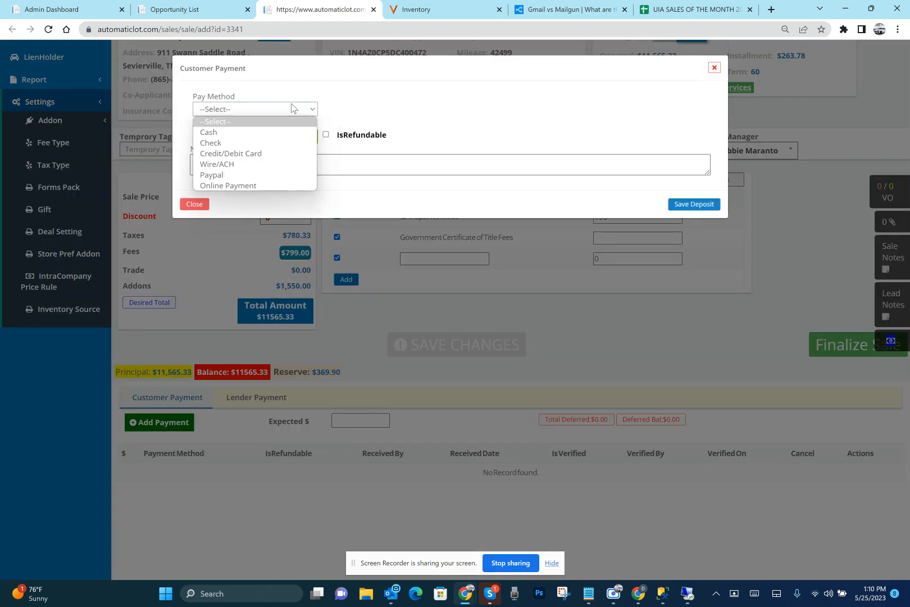
{"action": "left_click", "coordinate": [258, 143]}
{"action": "left_click", "coordinate": [351, 106]}
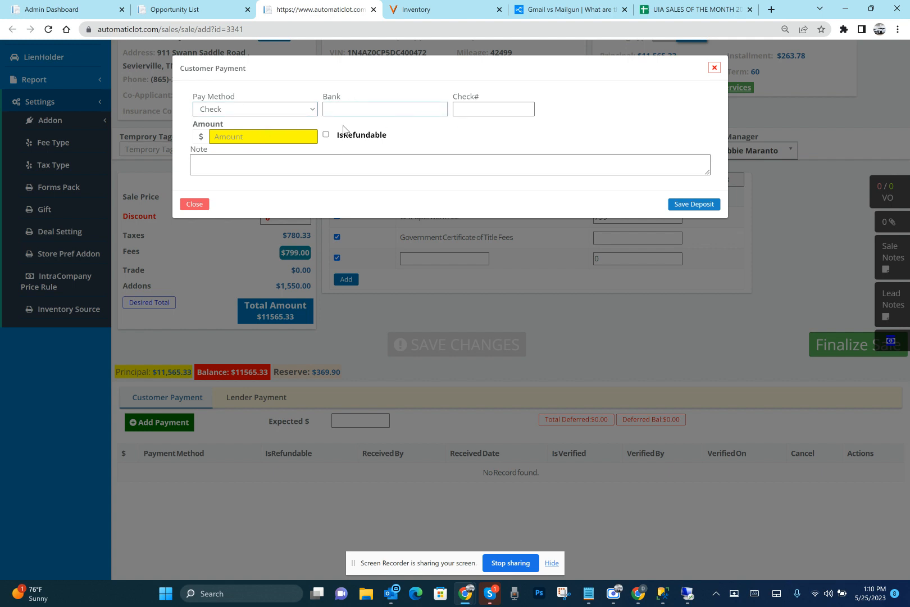
{"action": "left_click", "coordinate": [278, 111]}
{"action": "left_click", "coordinate": [238, 135]}
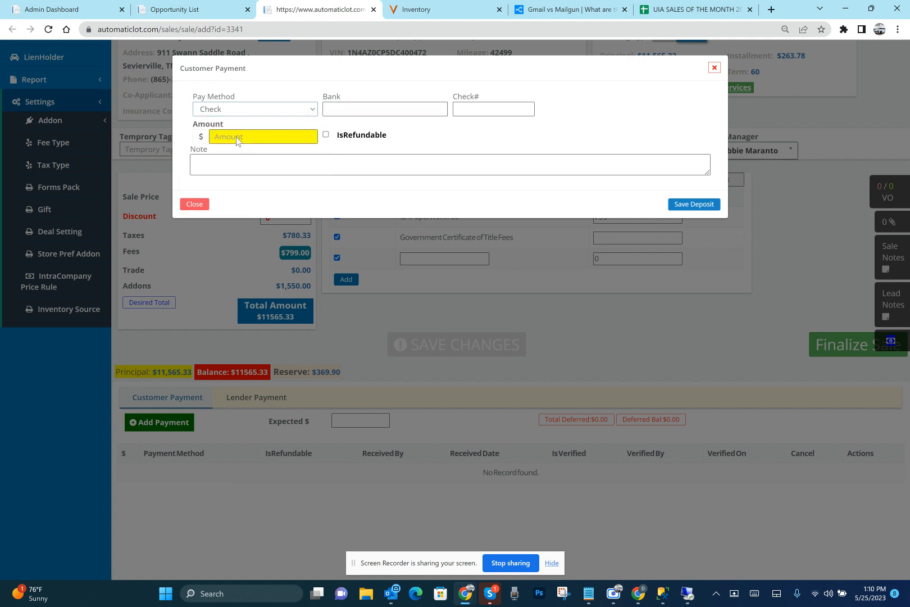
{"action": "left_click", "coordinate": [388, 112]}
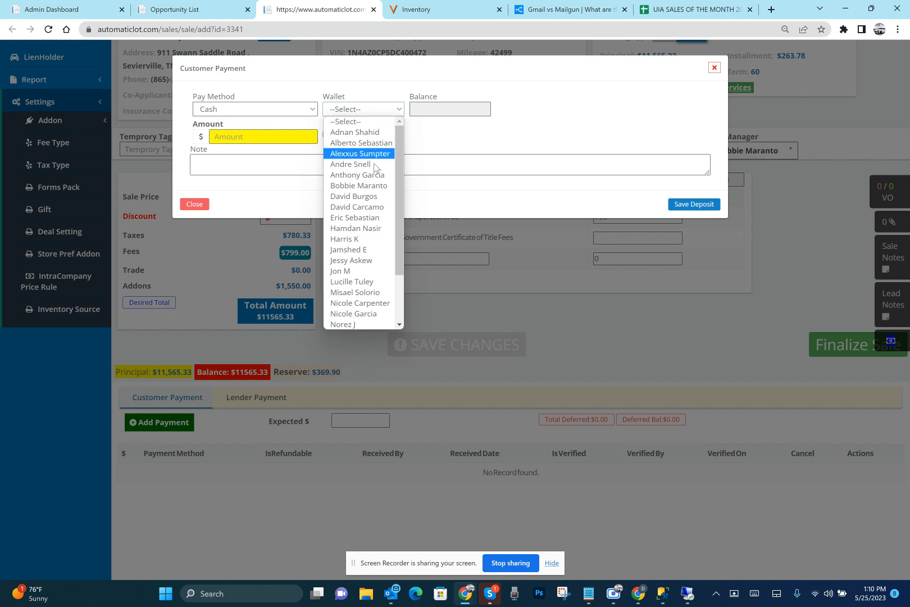
{"action": "left_click", "coordinate": [361, 276]}
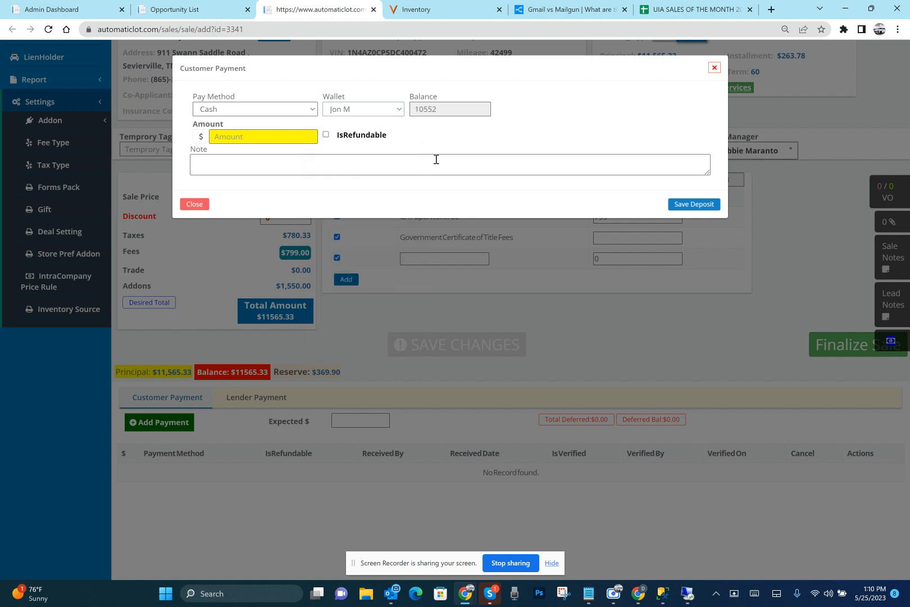
{"action": "left_click", "coordinate": [279, 143]}
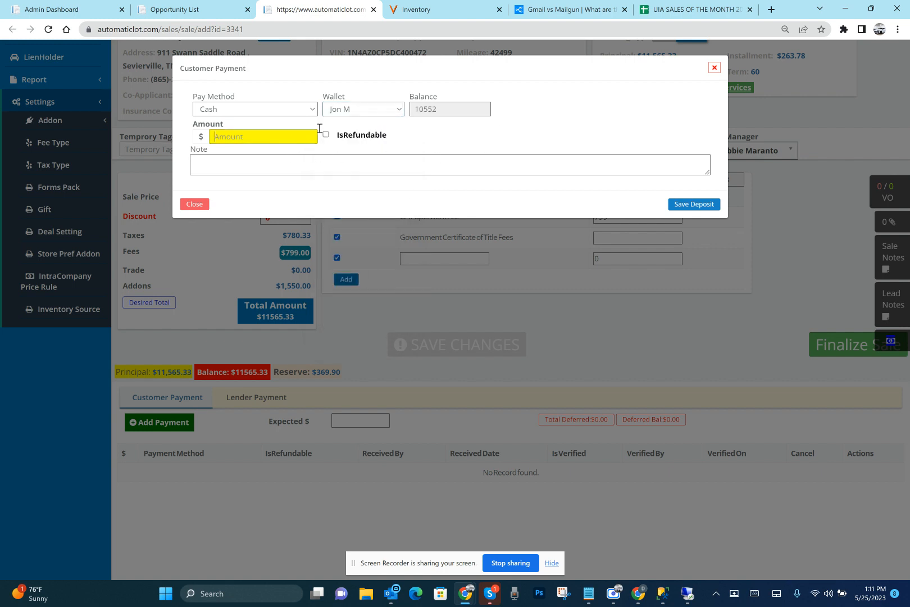
{"action": "left_click", "coordinate": [712, 68]}
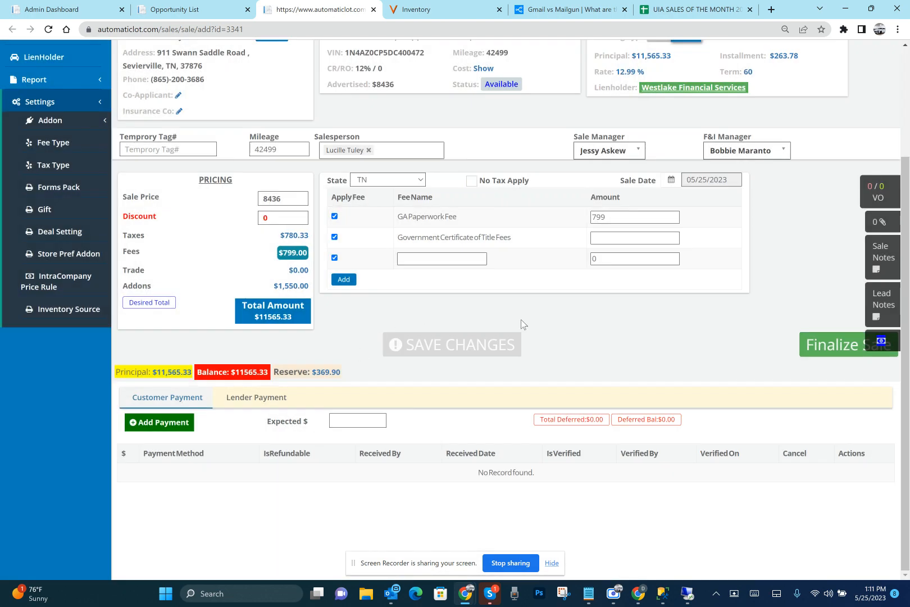
- Finalize the sale and confirm that the customer, price, tax and add-on information is correct
{"action": "left_click", "coordinate": [837, 349]}
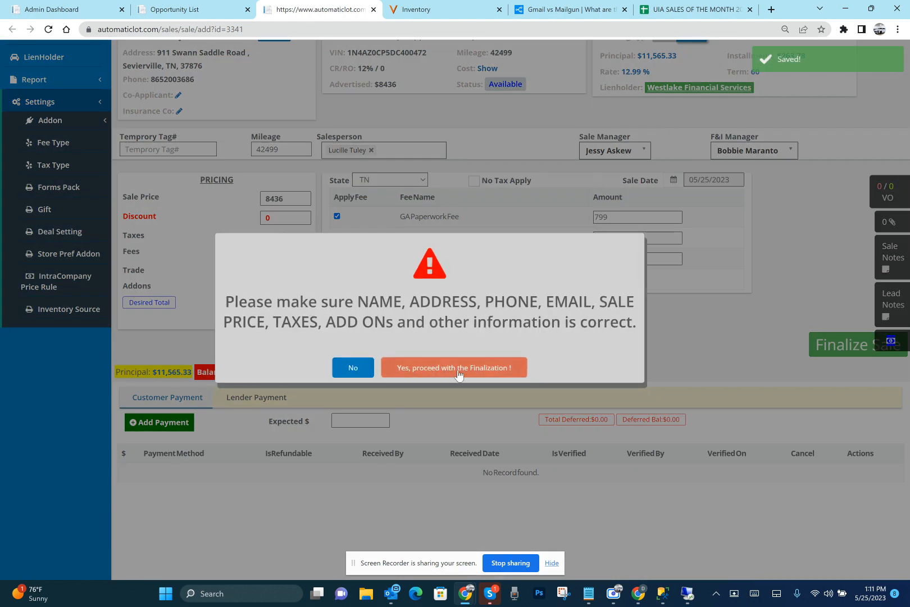
{"action": "left_click", "coordinate": [458, 369]}
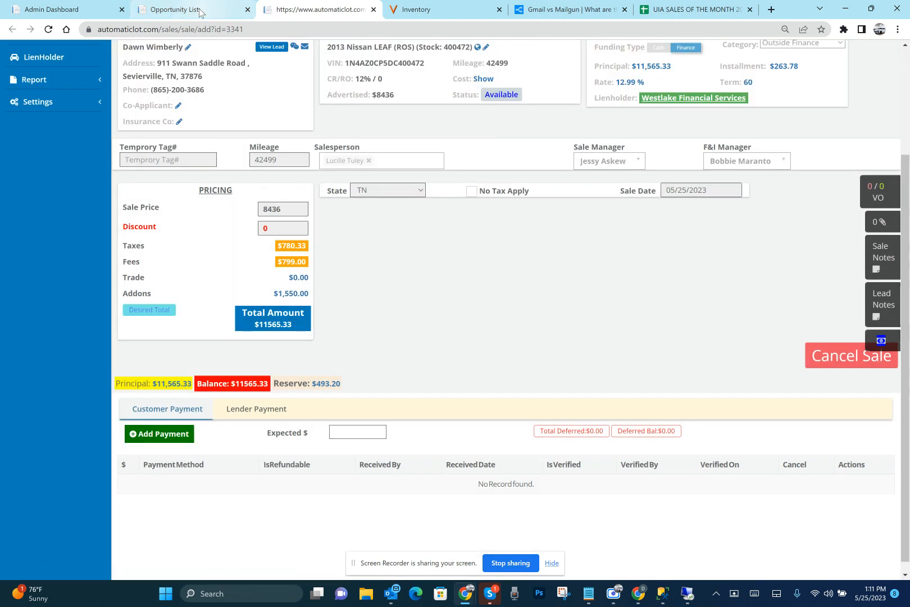
- Refresh the customer's lead detail in the opportunity list and review its opportunity status, vehicle selection and financial info
{"action": "left_click", "coordinate": [200, 13]}
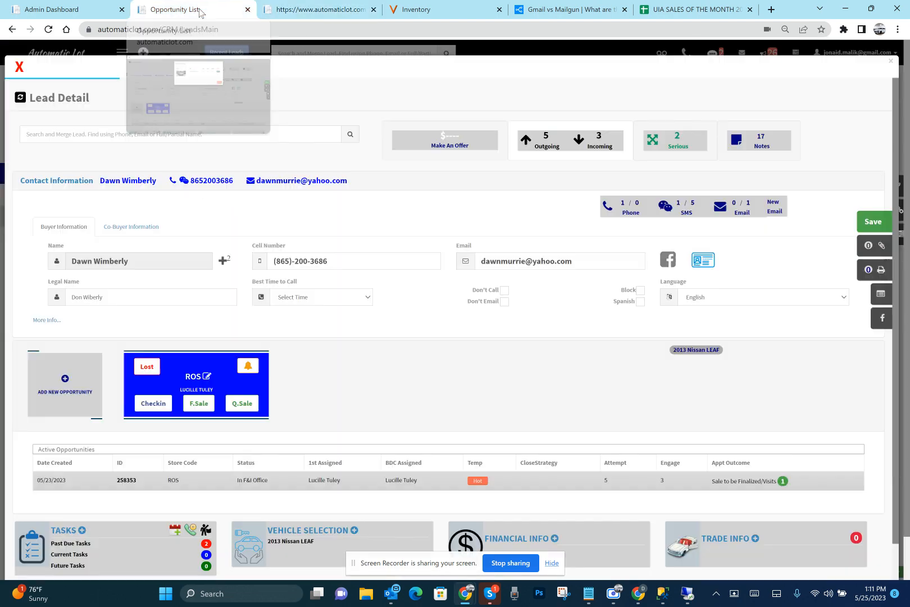
{"action": "left_click", "coordinate": [21, 99]}
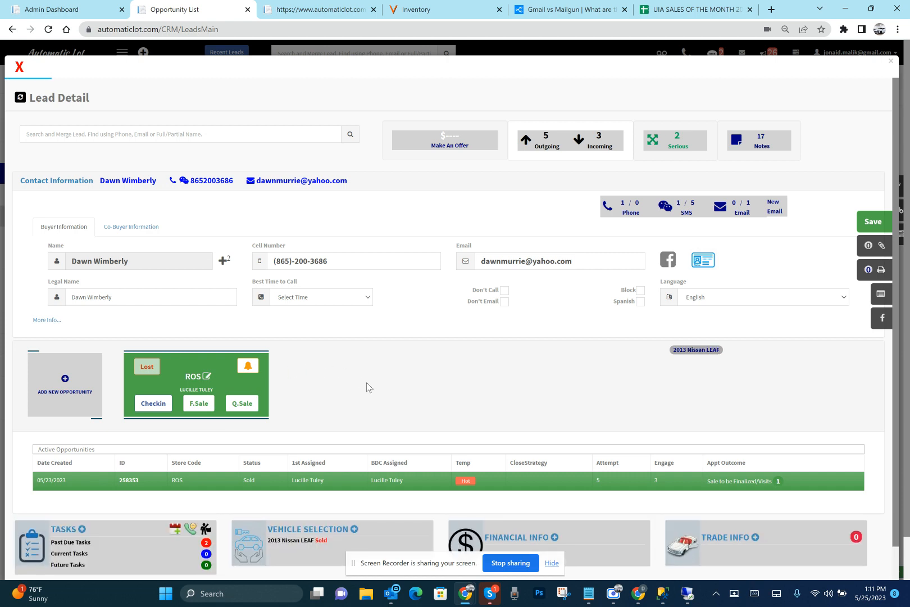
{"action": "scroll", "coordinate": [366, 382], "scroll_direction": "down", "scroll_amount": 2}
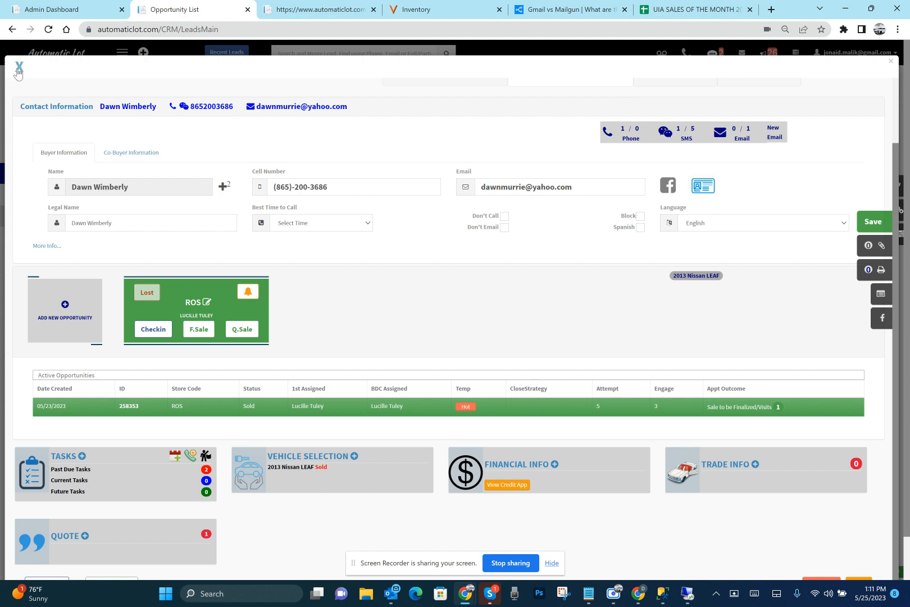
- Start cancelling the finalized 2013 Nissan LEAF sale, confirming the cancellation and choosing to refund all deposits
{"action": "left_click", "coordinate": [323, 17]}
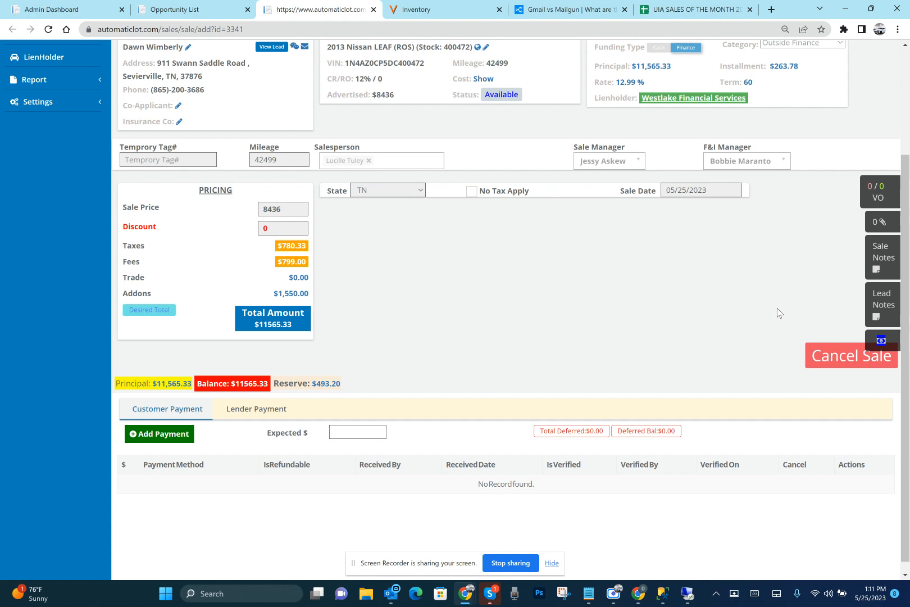
{"action": "left_click", "coordinate": [852, 356]}
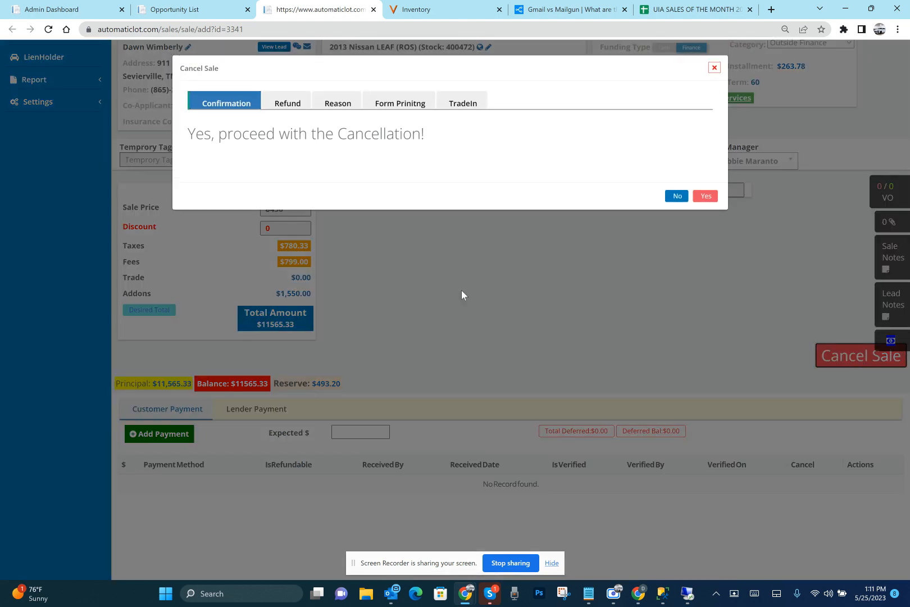
{"action": "left_click", "coordinate": [706, 196]}
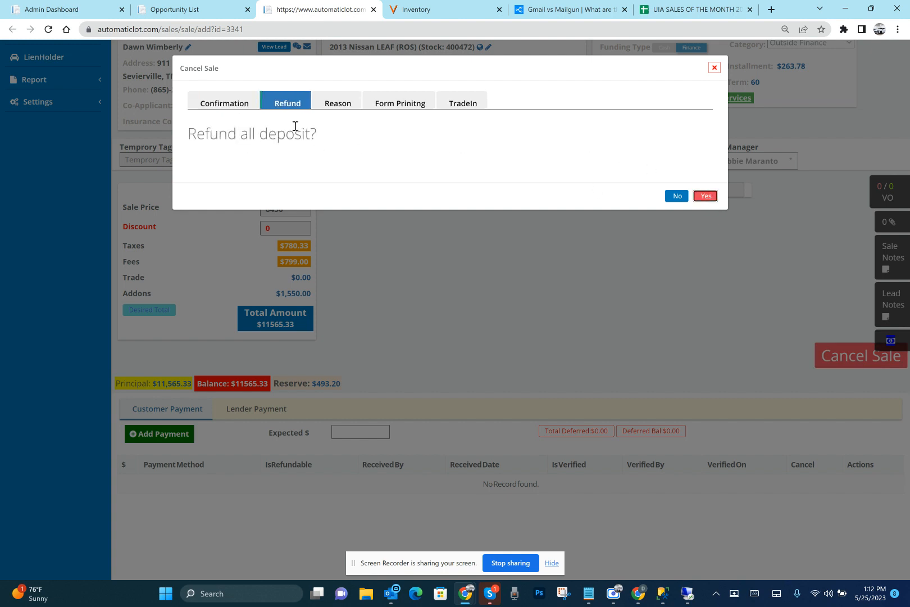
{"action": "left_click", "coordinate": [709, 194]}
{"action": "left_click", "coordinate": [709, 196]}
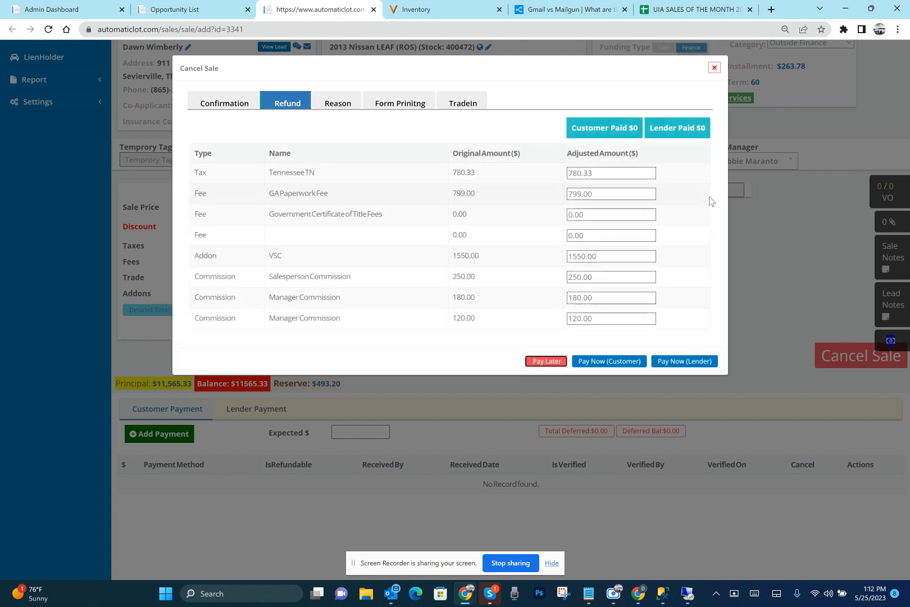